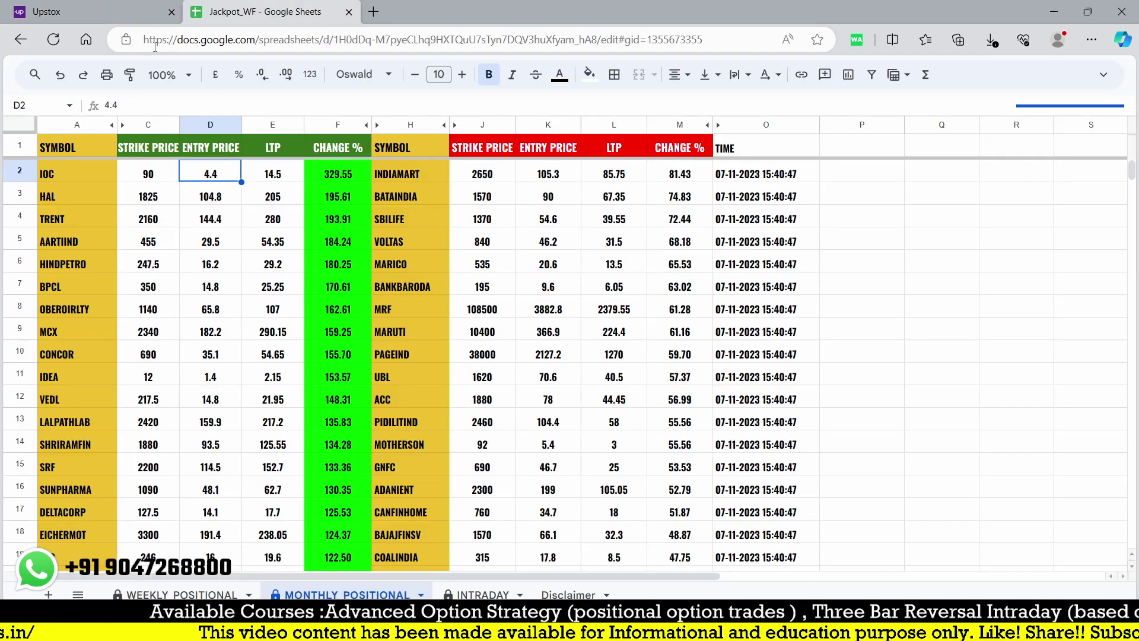
- Examine the TRENT 30NOV23 2160 CE chart in Upstox and check TRENT's change % in the Jackpot_WF Google Sheet
left_click(118, 17)
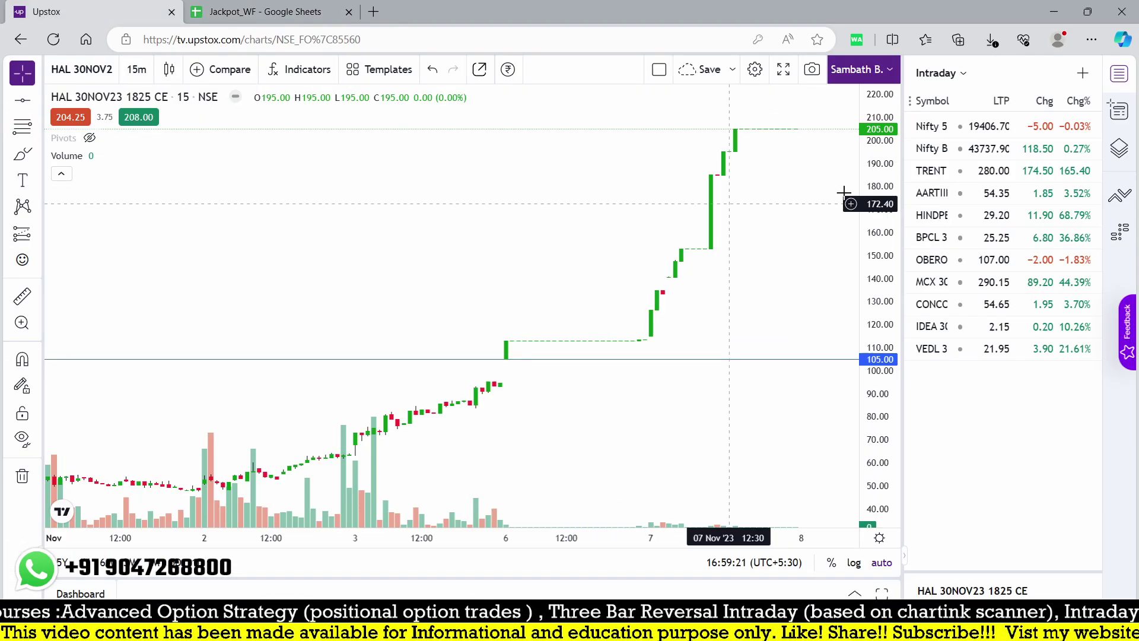
left_click(987, 172)
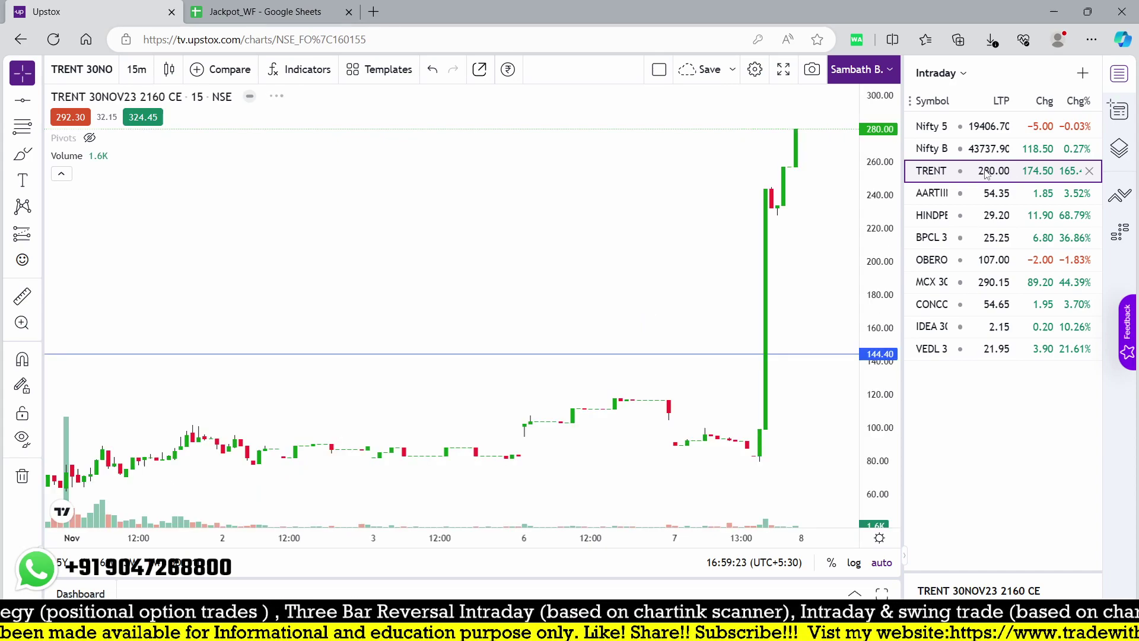
scroll(666, 414, "down", 4)
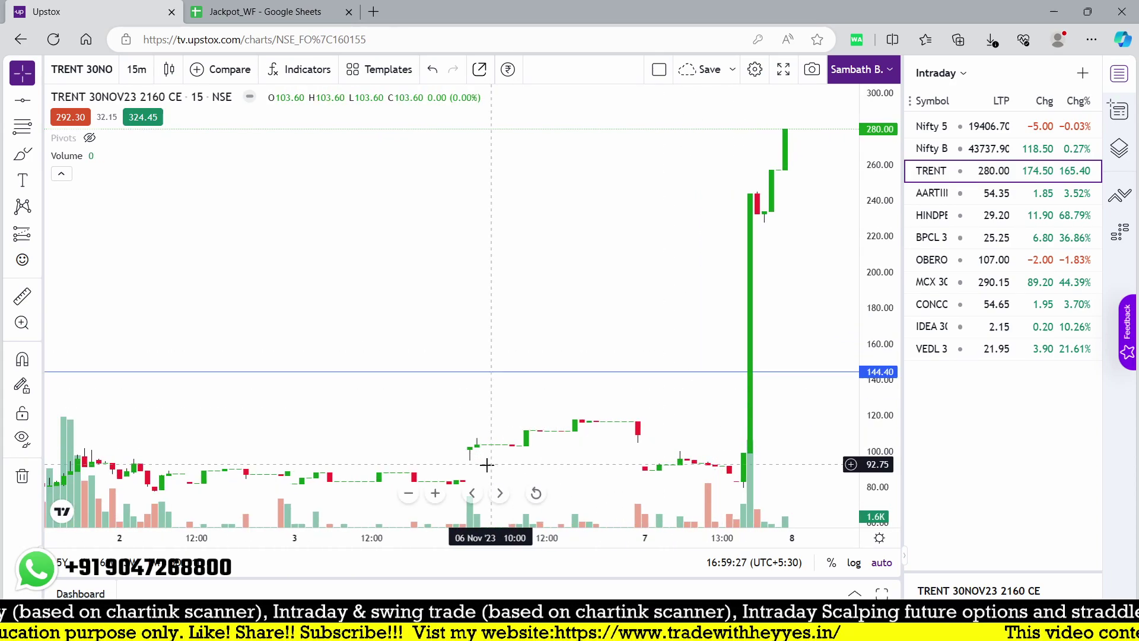
mouse_move(427, 491)
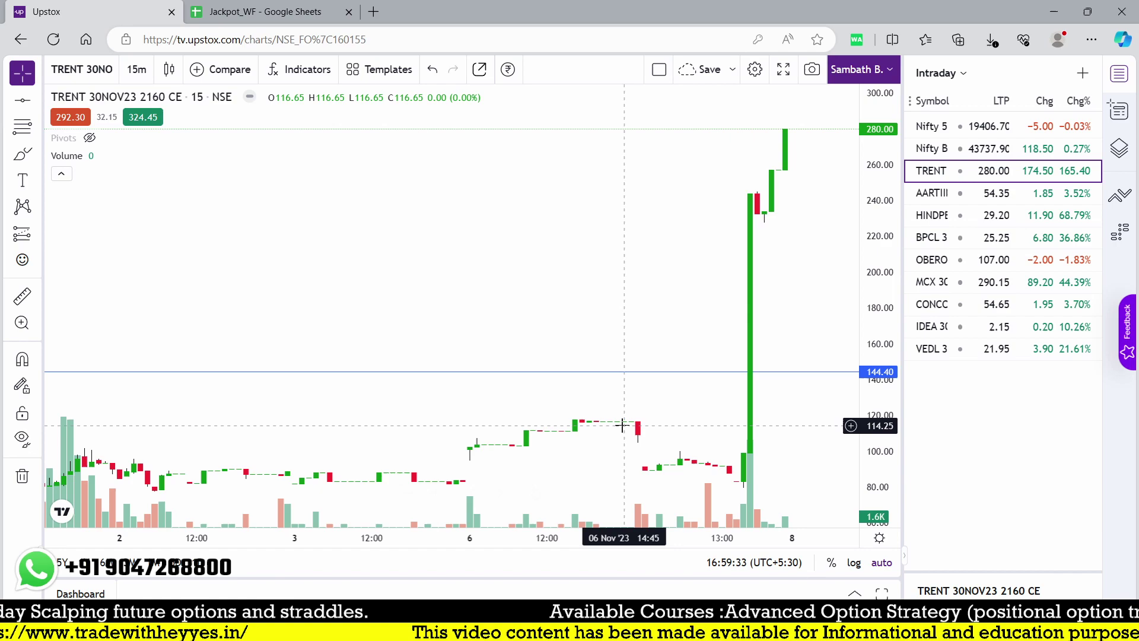
left_click(257, 8)
left_click(330, 222)
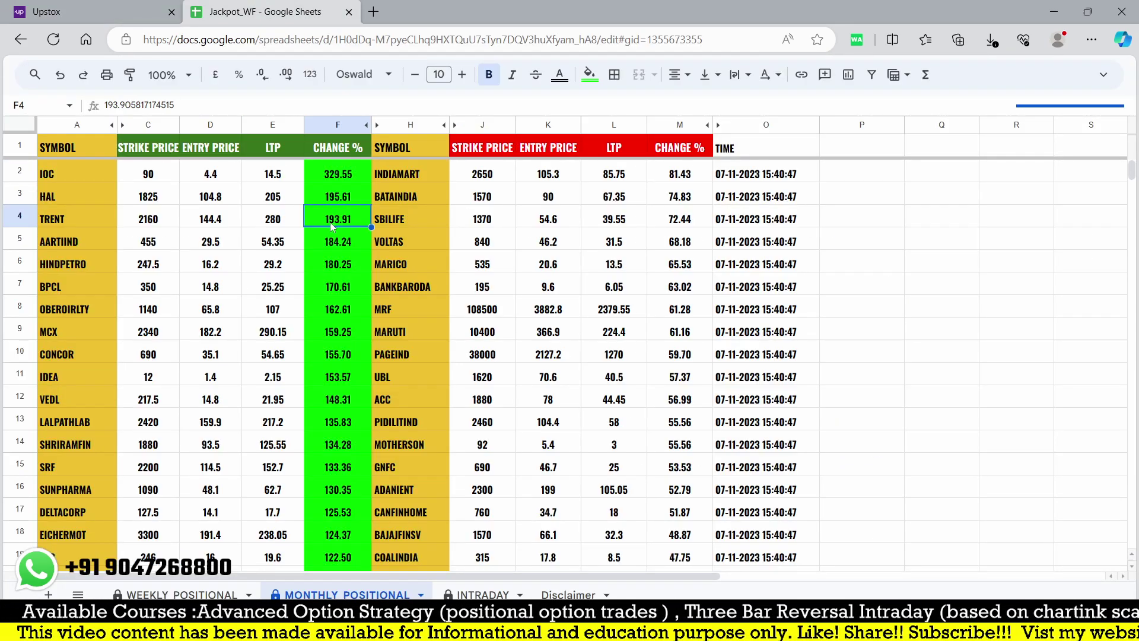
- Return to the TRENT chart in Upstox, handwrite a heading and numbered target notes on its empty area, and clear the ink
key("ctrl+Tab")
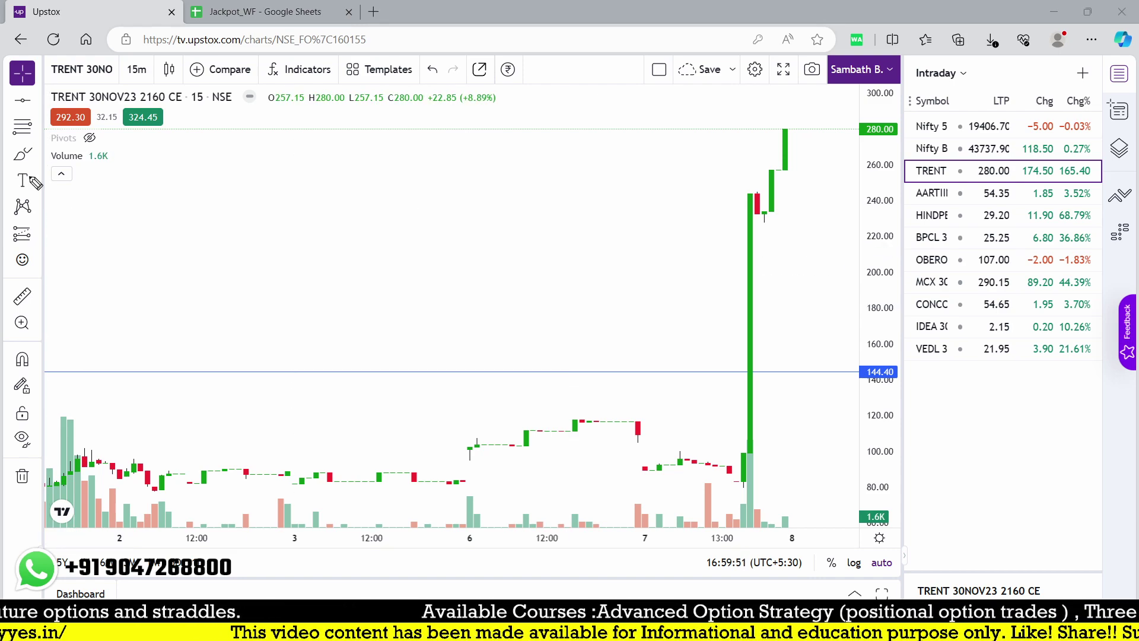
mouse_move(127, 279)
left_mouse_down()
mouse_move(156, 243)
mouse_move(171, 250)
mouse_move(178, 295)
mouse_move(190, 289)
mouse_move(243, 194)
left_mouse_up()
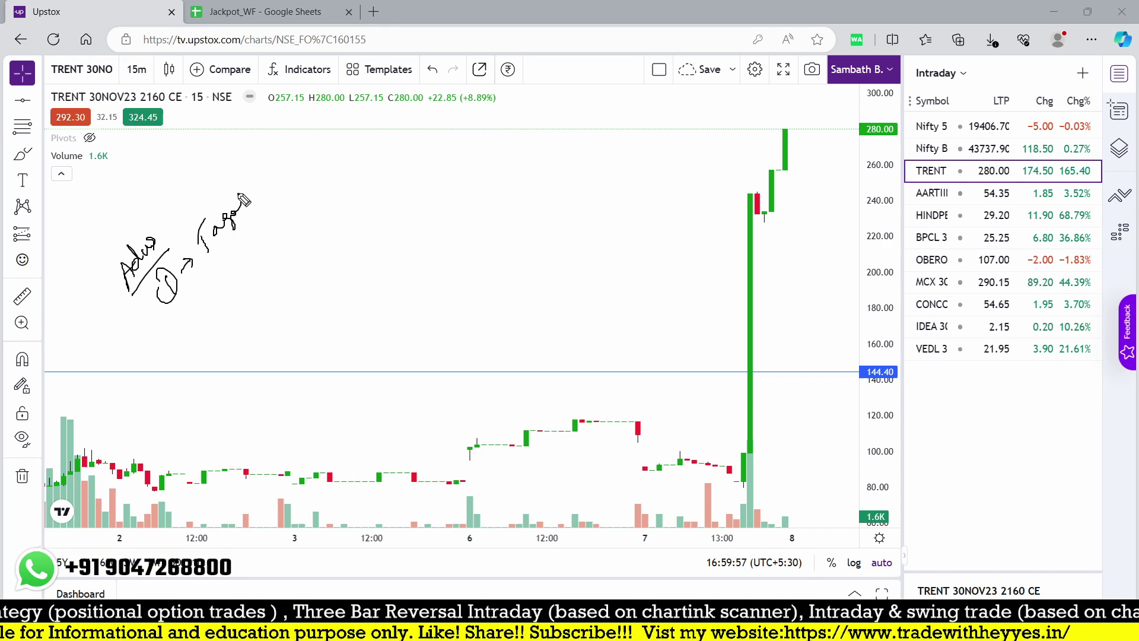
left_click_drag(185, 299, 251, 230)
left_click_drag(269, 193, 298, 171)
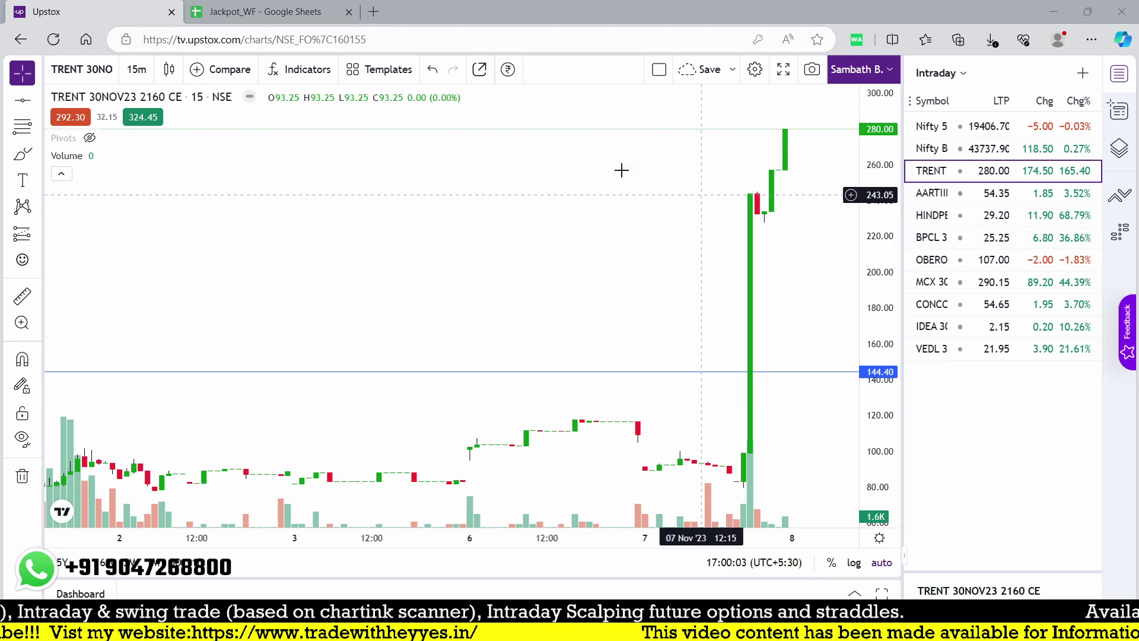
- Check the AARTIIND row in the Jackpot_WF sheet and examine the AARTIIND 30NOV23 455 CE chart in Upstox
left_click(264, 13)
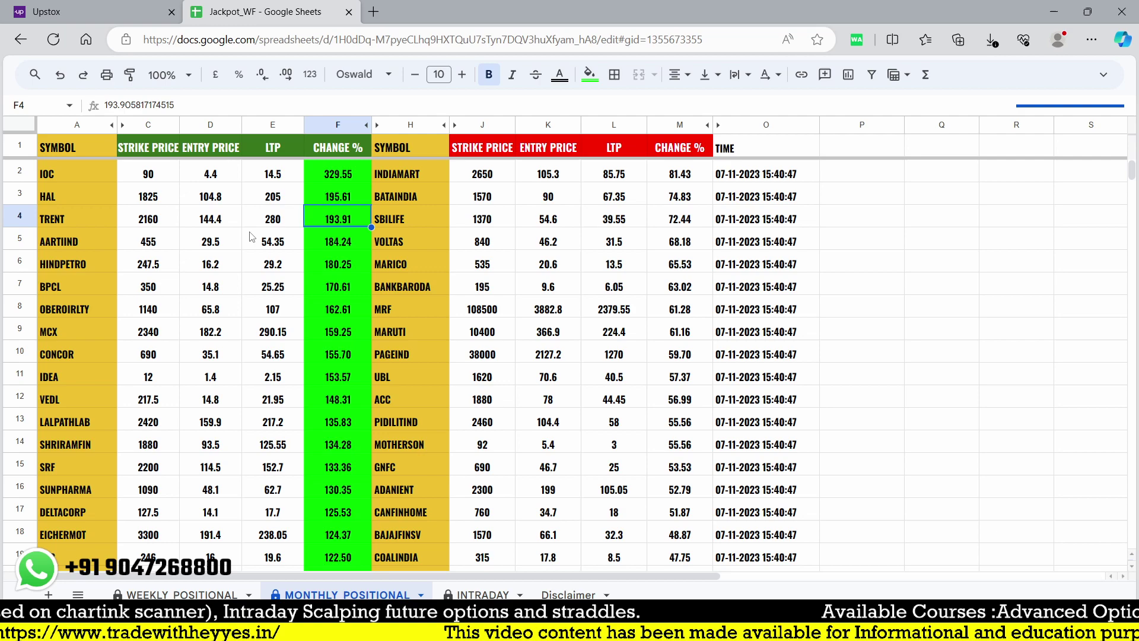
left_click(95, 12)
left_click(990, 193)
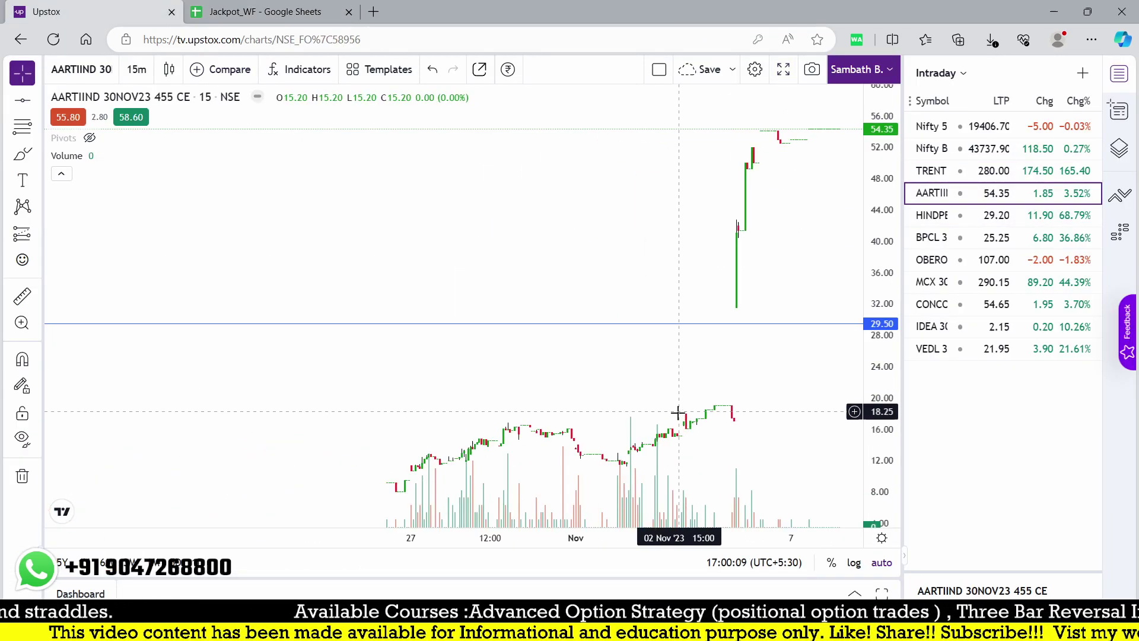
scroll(678, 412, "up", 5)
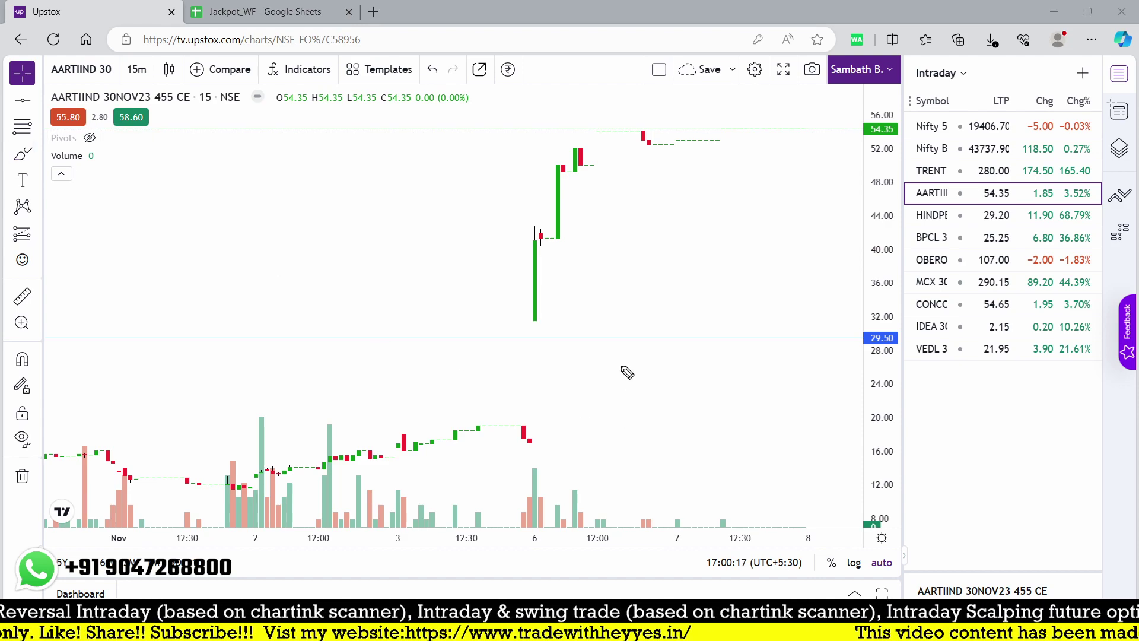
- Handwrite 29.50 by the AARTIIND entry line, mark the first 6 November candle's low with a circled 32, and clear the ink
left_click_drag(614, 336, 665, 321)
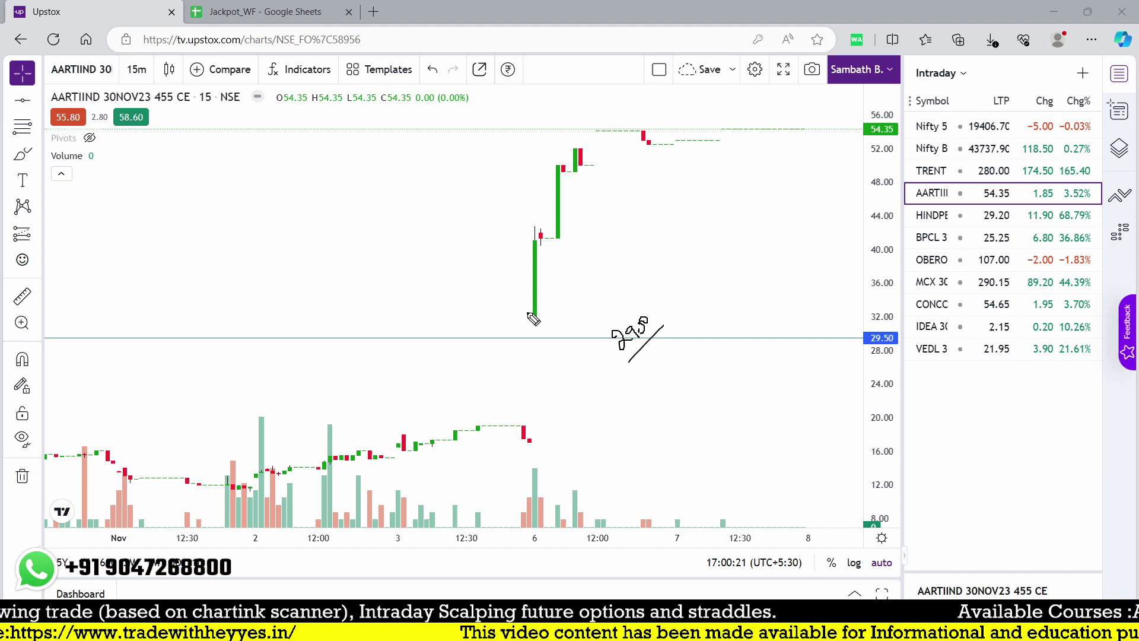
mouse_move(526, 321)
left_mouse_down()
mouse_move(577, 292)
mouse_move(558, 312)
left_mouse_up()
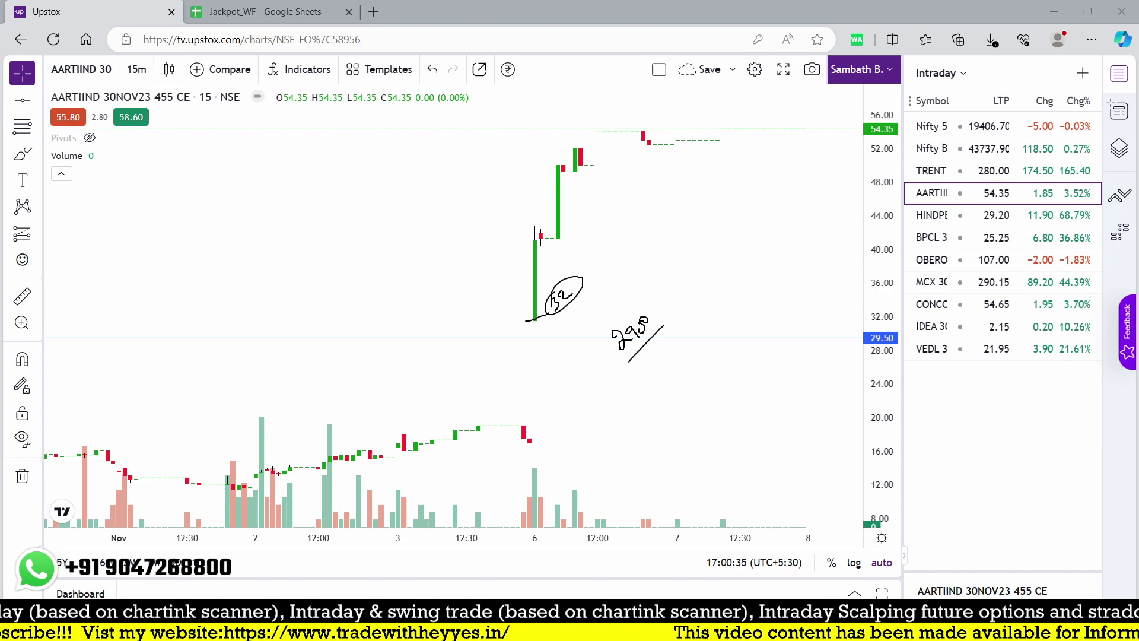
key("Escape")
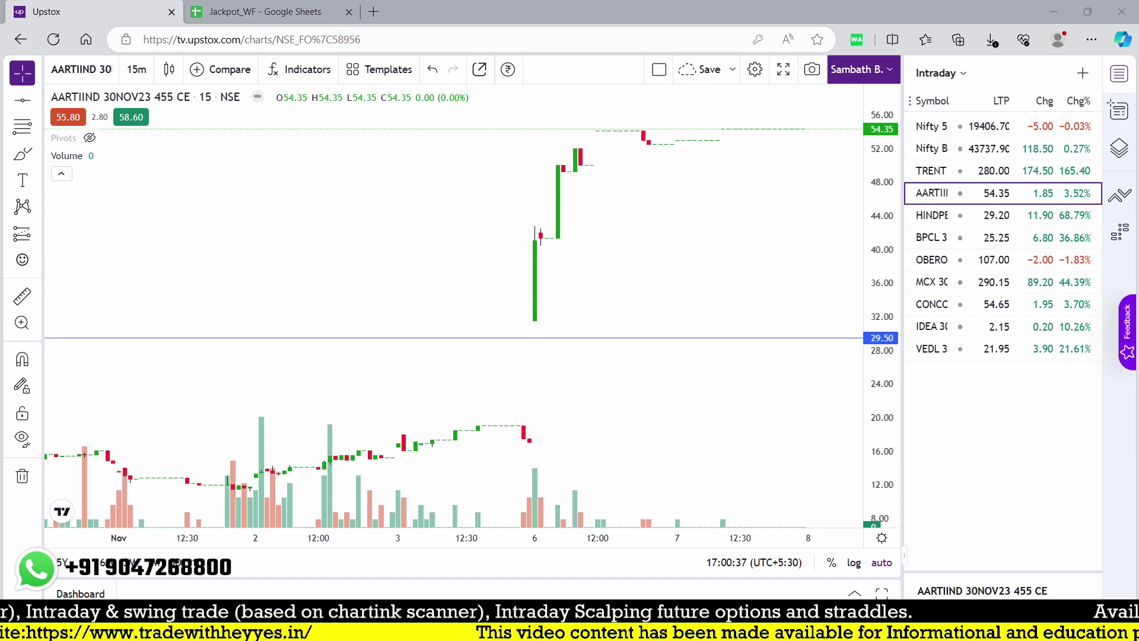
- Remove AARTIIND from the Intraday watchlist and examine the HINDPETRO 30NOV23 247.5 CE chart around the 16.20 line
left_click(1089, 194)
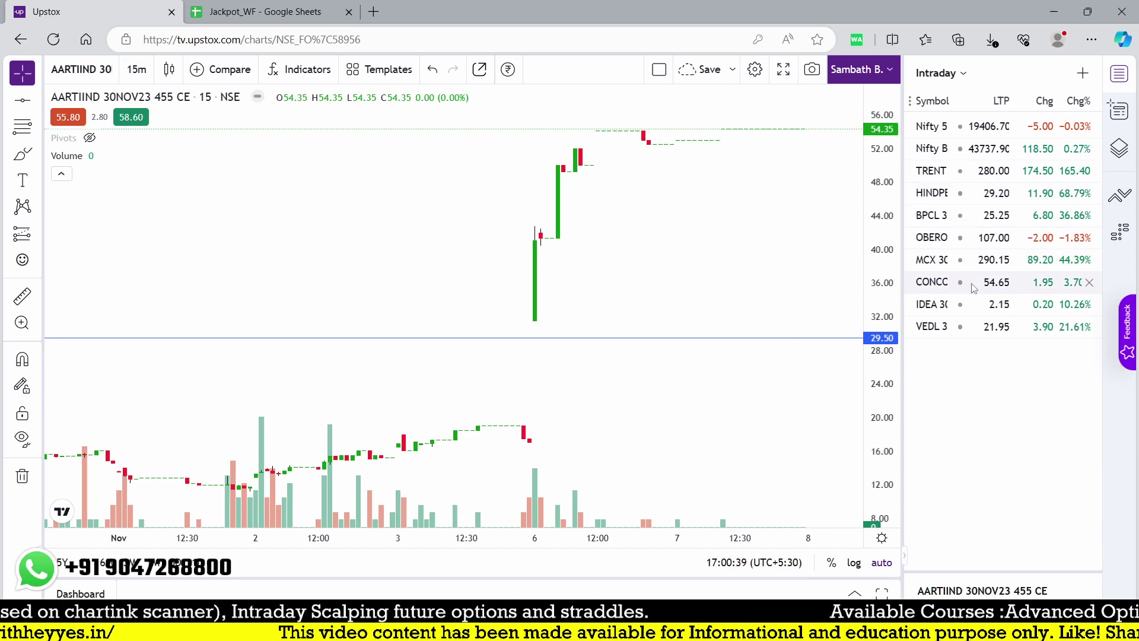
left_click(981, 200)
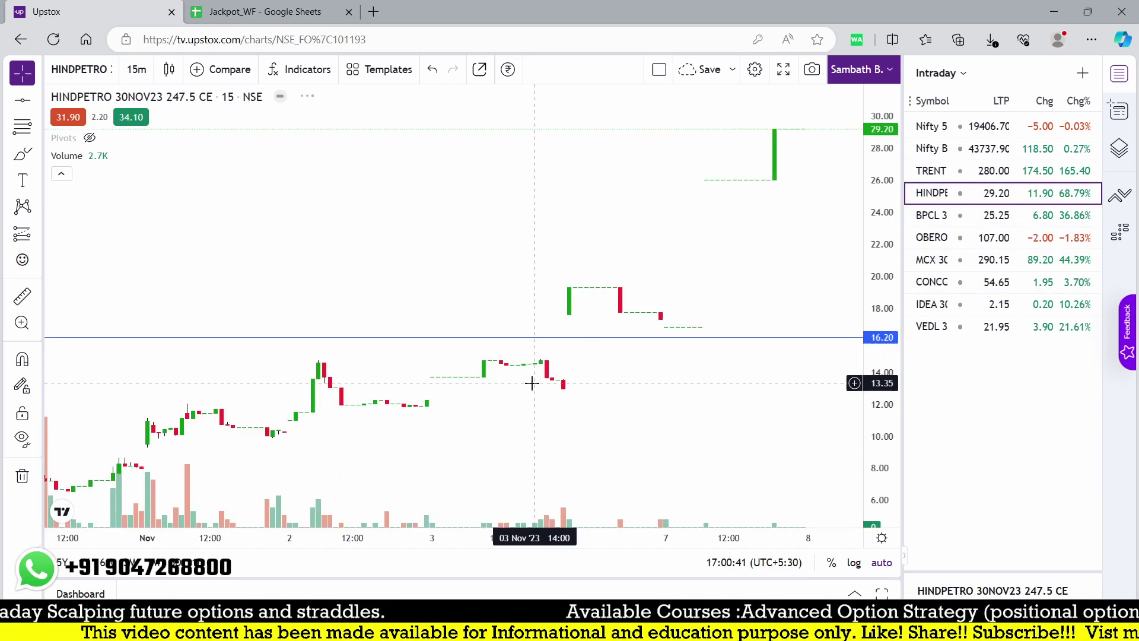
scroll(564, 356, "down", 2)
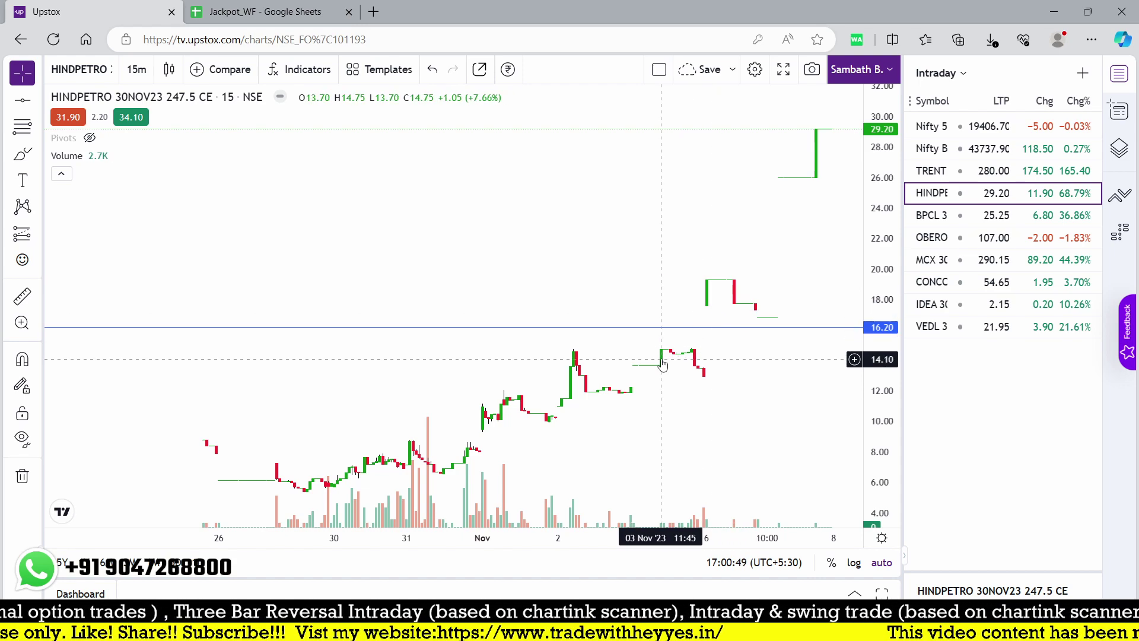
scroll(676, 341, "up", 1)
scroll(657, 331, "down", 1)
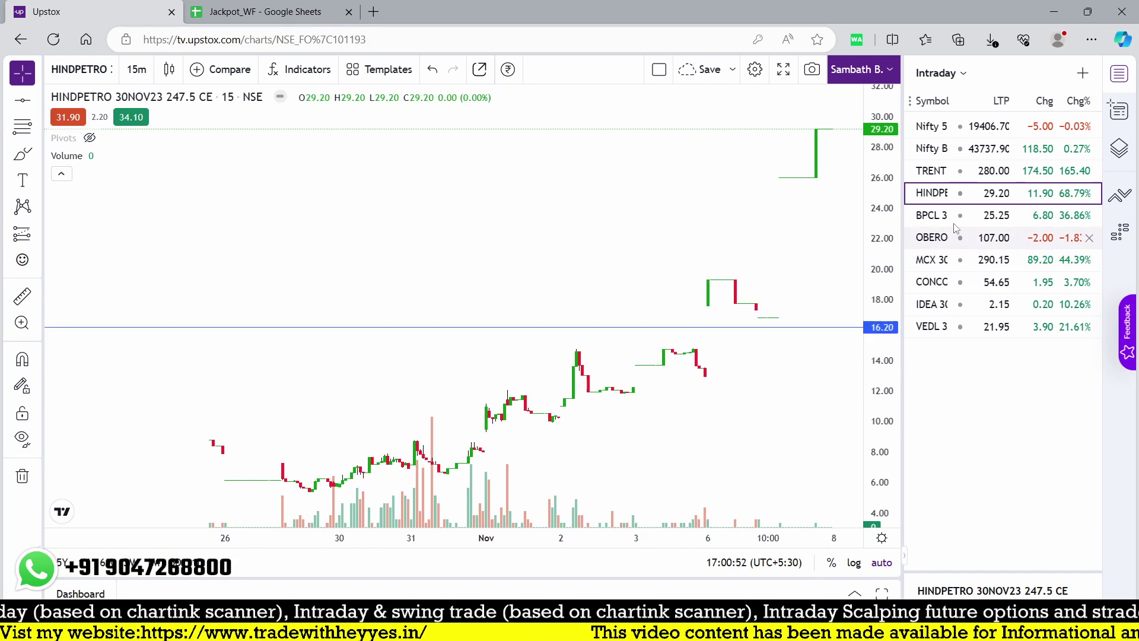
- Remove HINDPETRO from the Intraday watchlist and examine the BPCL 30NOV23 350 CE chart around the 2 November candles
left_click(1089, 193)
left_click(956, 194)
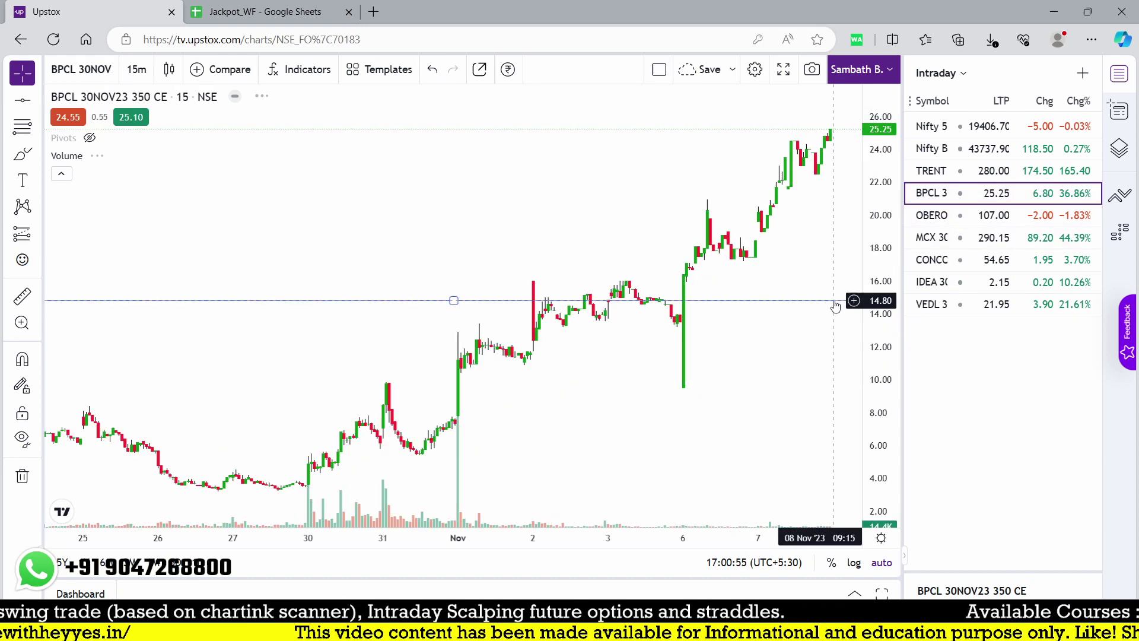
scroll(640, 385, "up", 1)
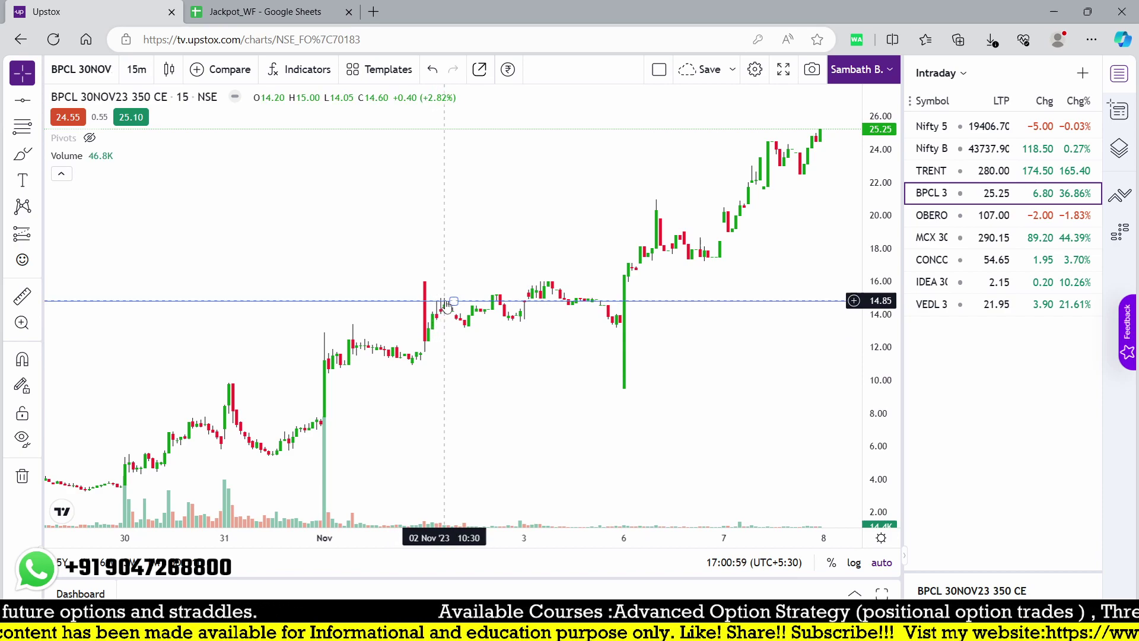
scroll(316, 374, "up", 1)
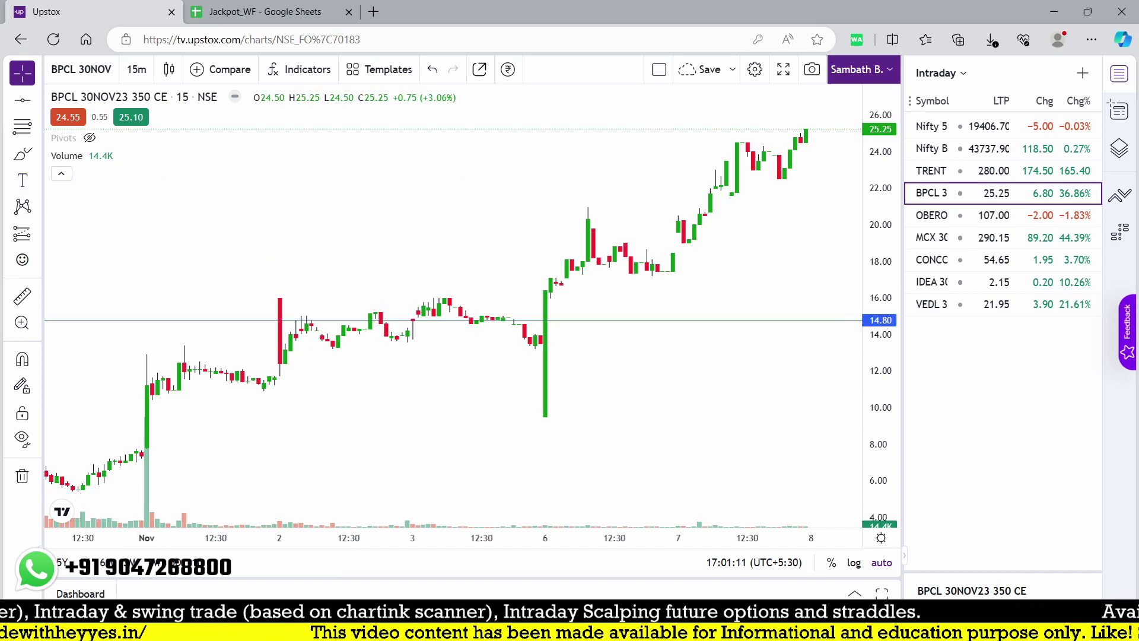
- Circle BPCL's 2 November candle at the entry line, handwrite 14.90, 2 Nov, 7 Nov and a ticked note, and clear the ink
mouse_move(309, 317)
left_mouse_down()
mouse_move(358, 282)
mouse_move(368, 258)
mouse_move(377, 279)
left_mouse_up()
mouse_move(296, 442)
left_mouse_down()
mouse_move(309, 446)
mouse_move(321, 429)
mouse_move(347, 433)
mouse_move(350, 416)
left_mouse_up()
mouse_move(771, 247)
left_mouse_down()
mouse_move(784, 260)
mouse_move(810, 221)
mouse_move(824, 230)
left_mouse_up()
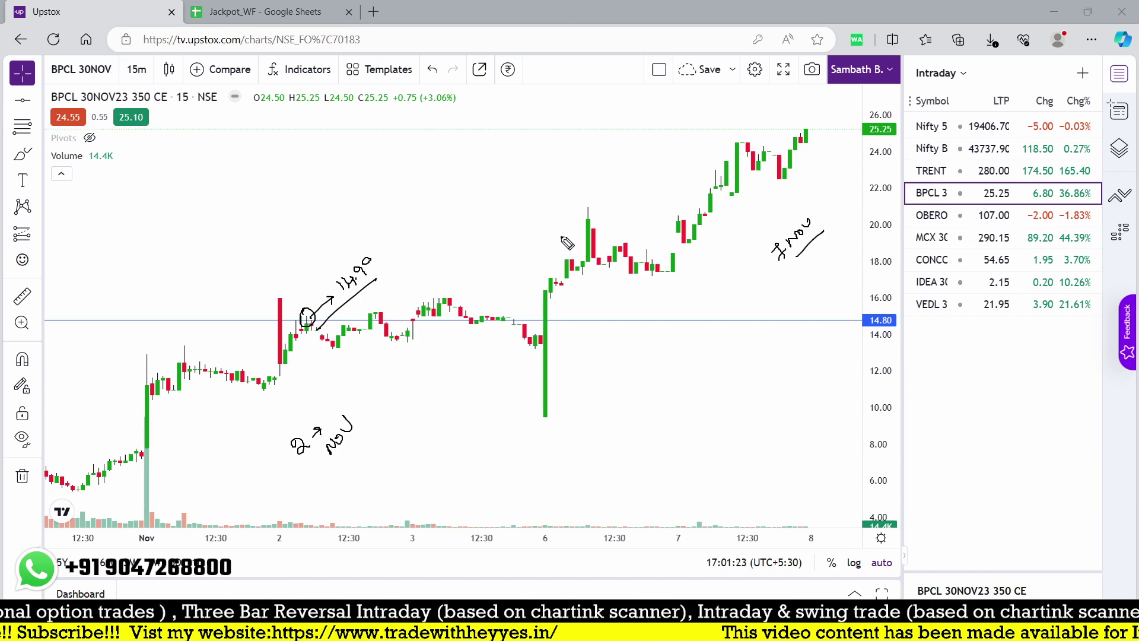
mouse_move(543, 236)
left_mouse_down()
mouse_move(576, 201)
mouse_move(593, 201)
mouse_move(621, 146)
left_mouse_up()
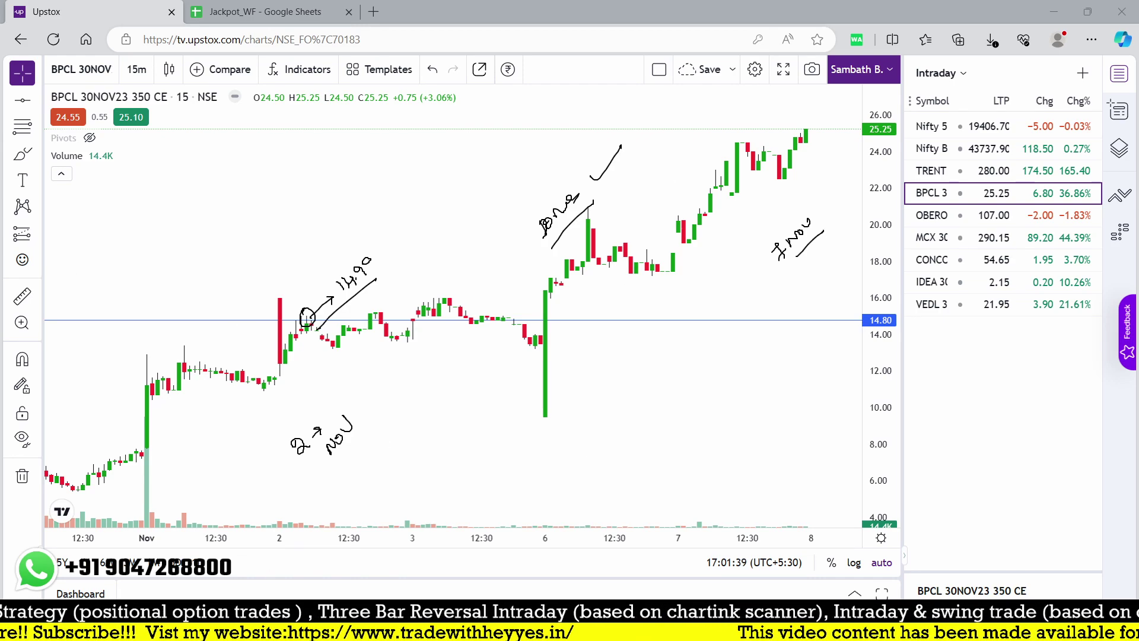
key("Escape")
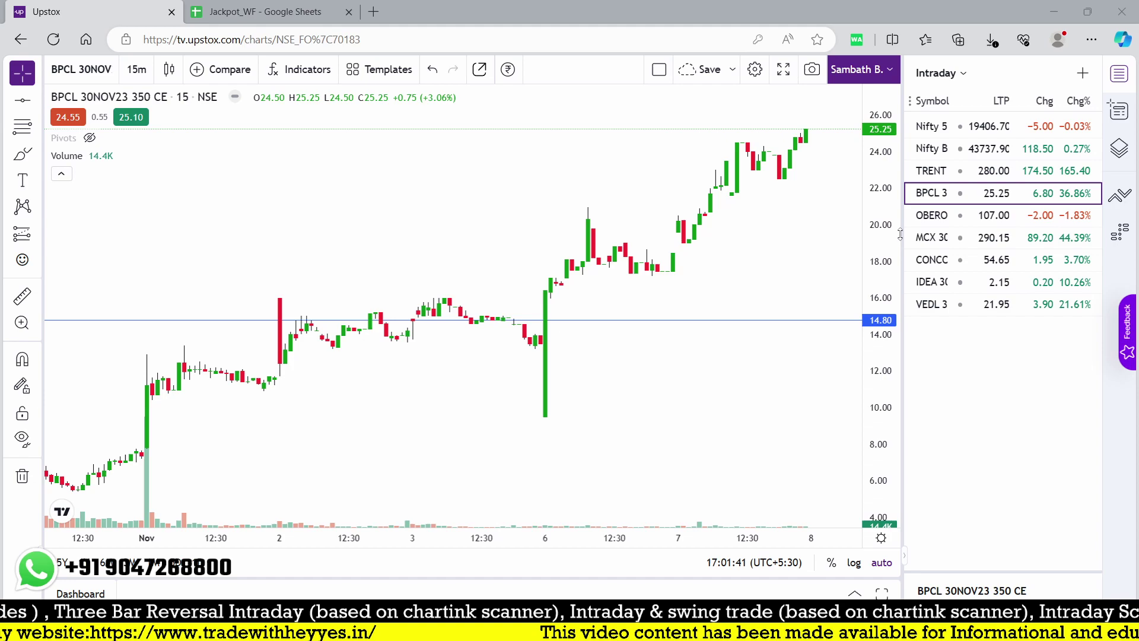
- Examine the OBEROIRLTY 30NOV23 1140 CE chart and check its entry price and LTP in the Jackpot_WF sheet
left_click(995, 225)
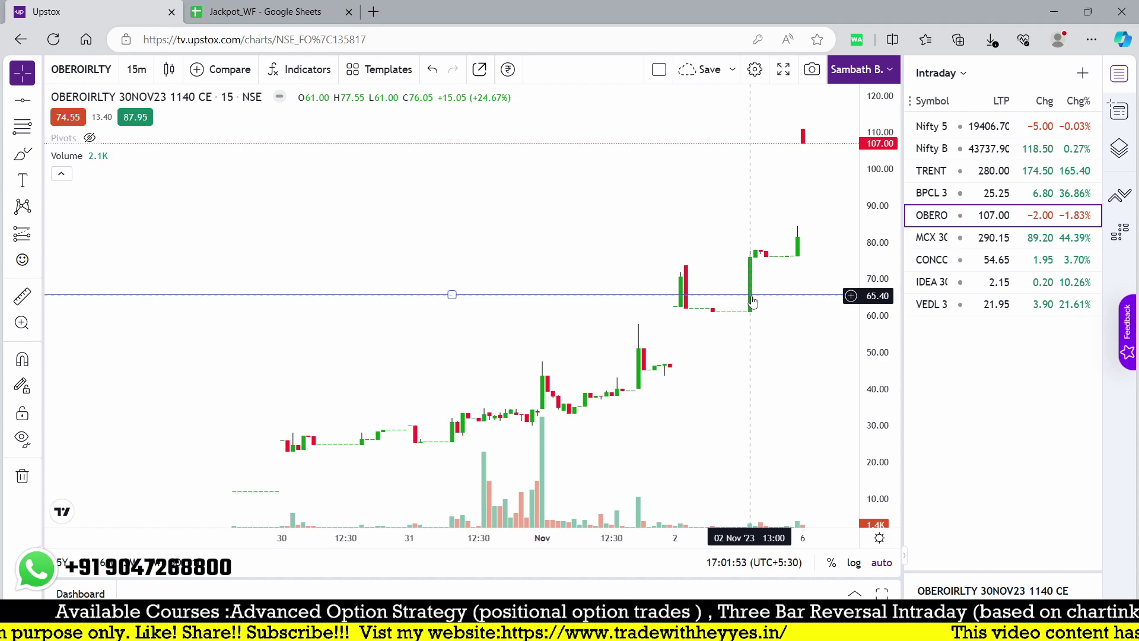
left_click_drag(753, 303, 463, 312)
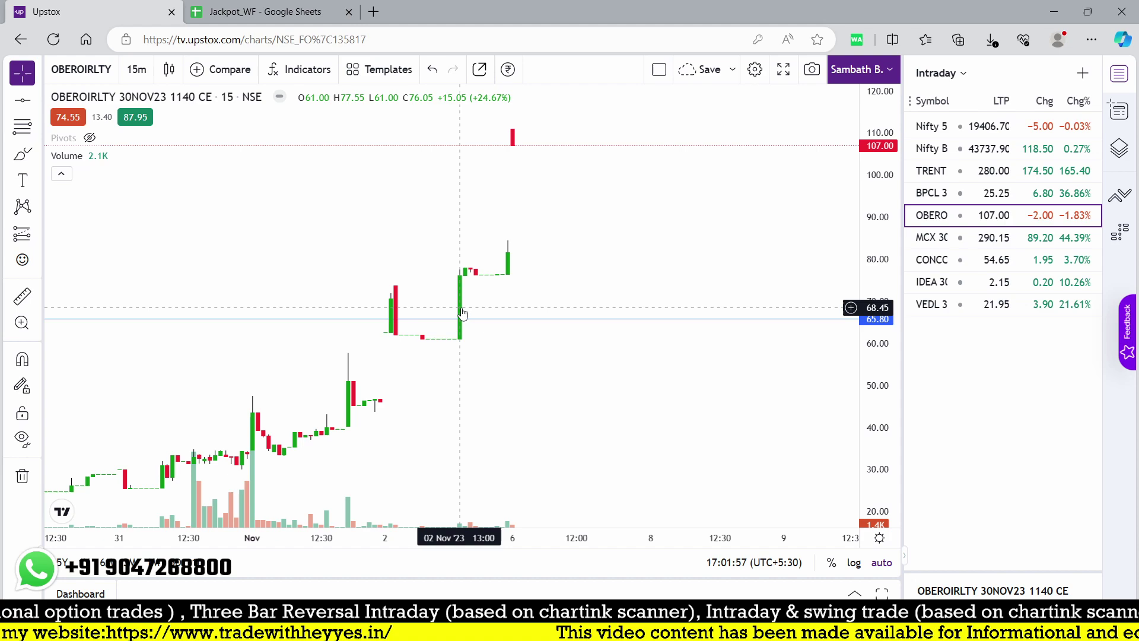
scroll(623, 331, "down", 3)
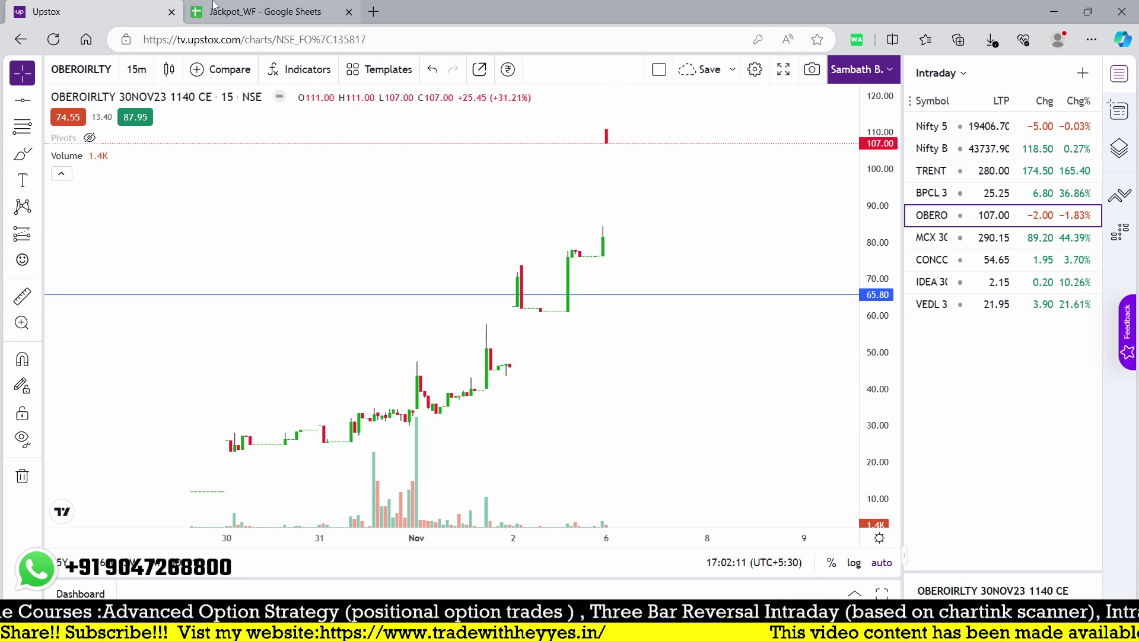
left_click(267, 12)
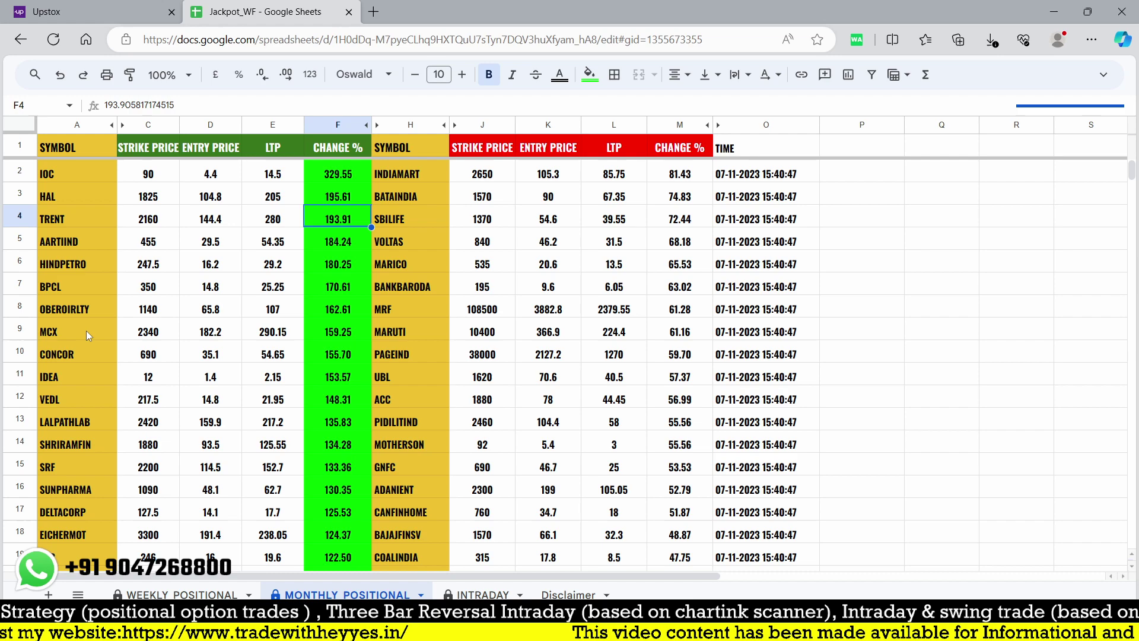
left_click(214, 318)
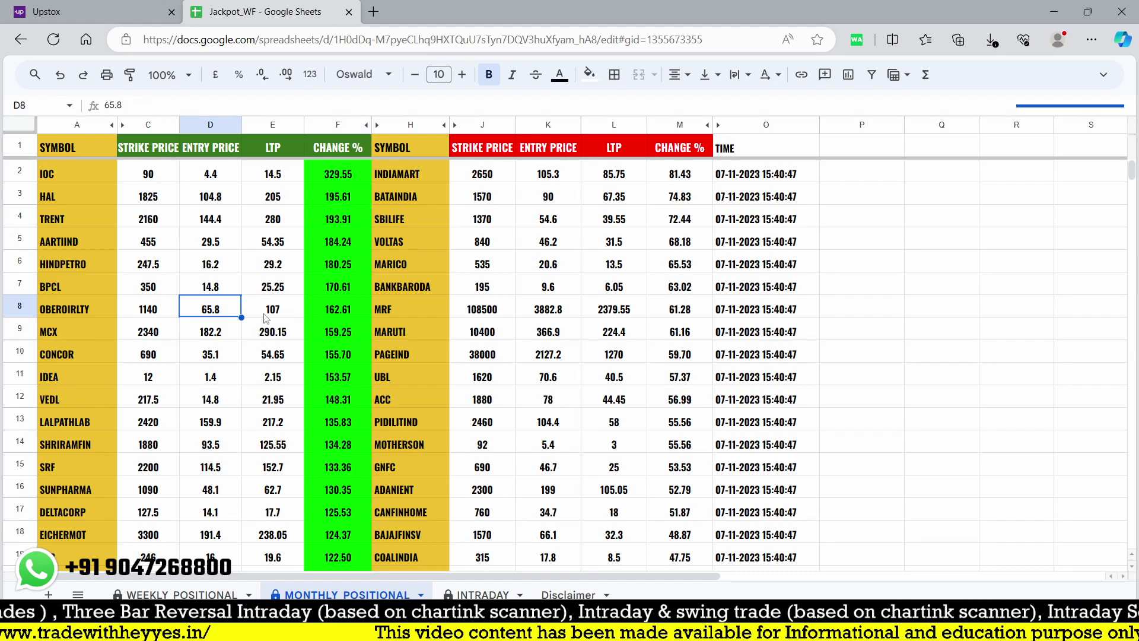
left_click(271, 316)
- Examine the MCX 30NOV23 2340 CE chart in Upstox and check its entry price and LTP in the Jackpot_WF sheet
left_click(95, 12)
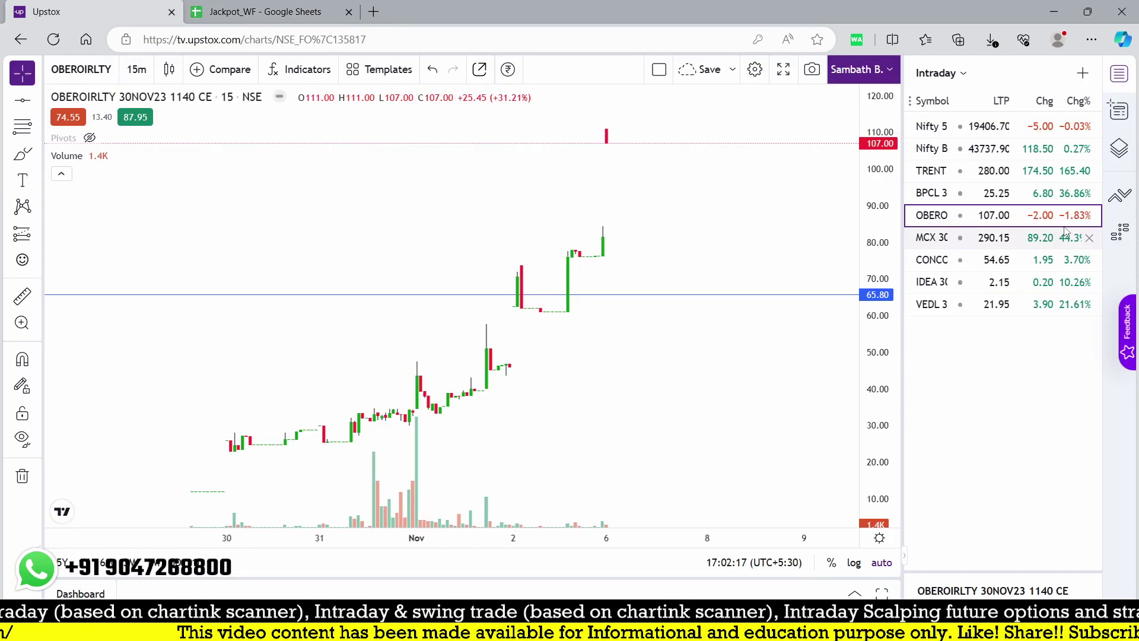
left_click(983, 248)
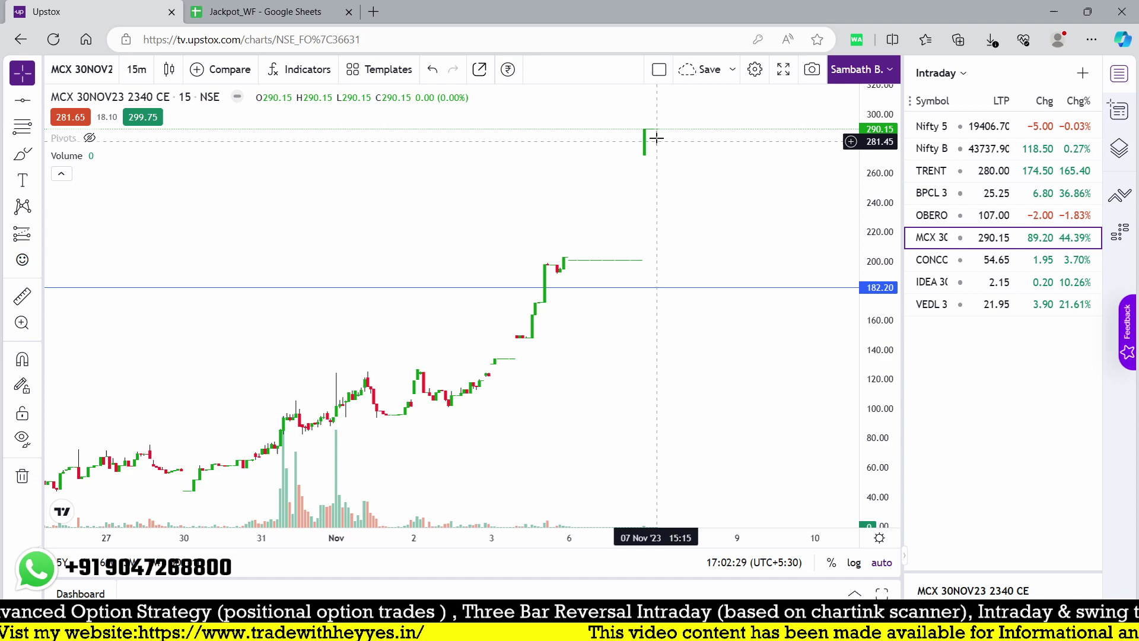
left_click(264, 12)
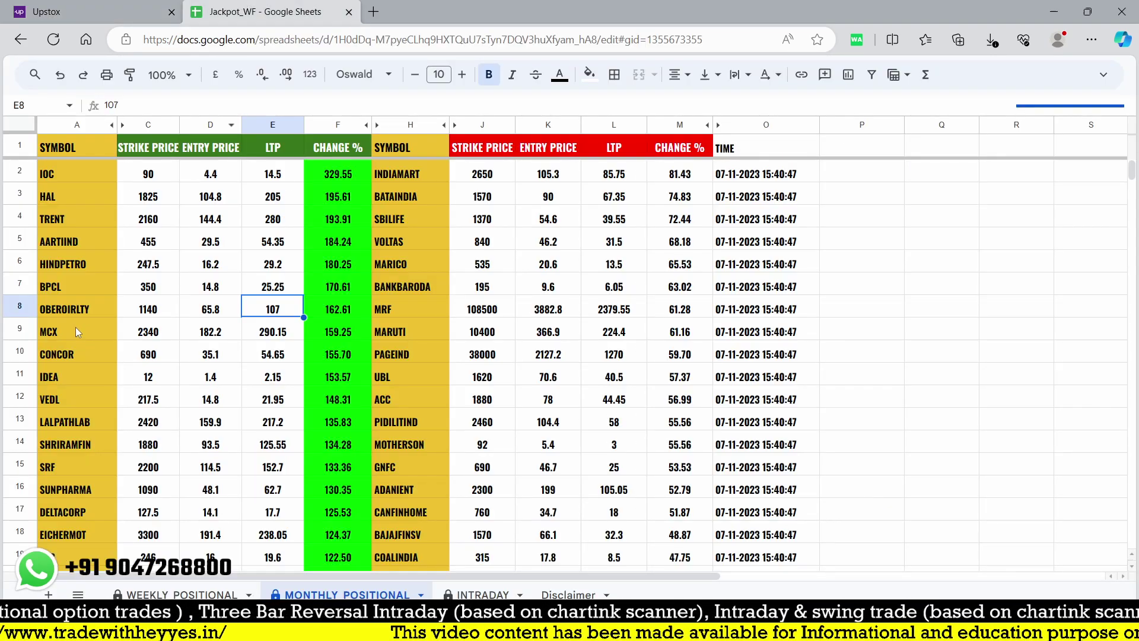
left_click(214, 334)
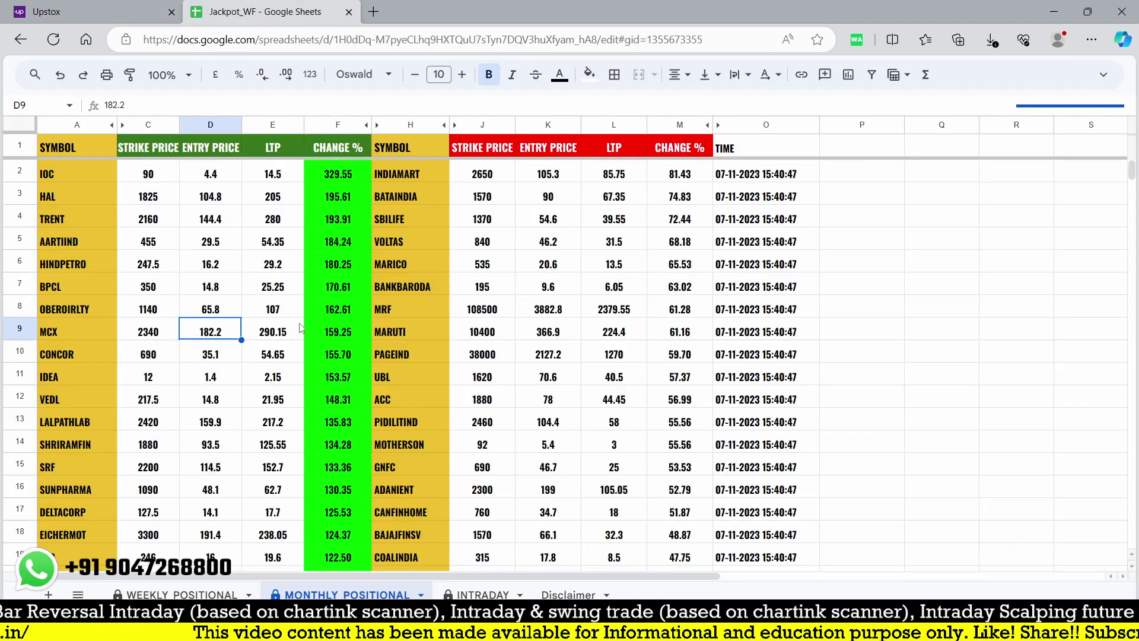
left_click(283, 333)
- Return to Upstox and examine the CONCOR 30NOV23 690 CE chart around its entry line
left_click(125, 6)
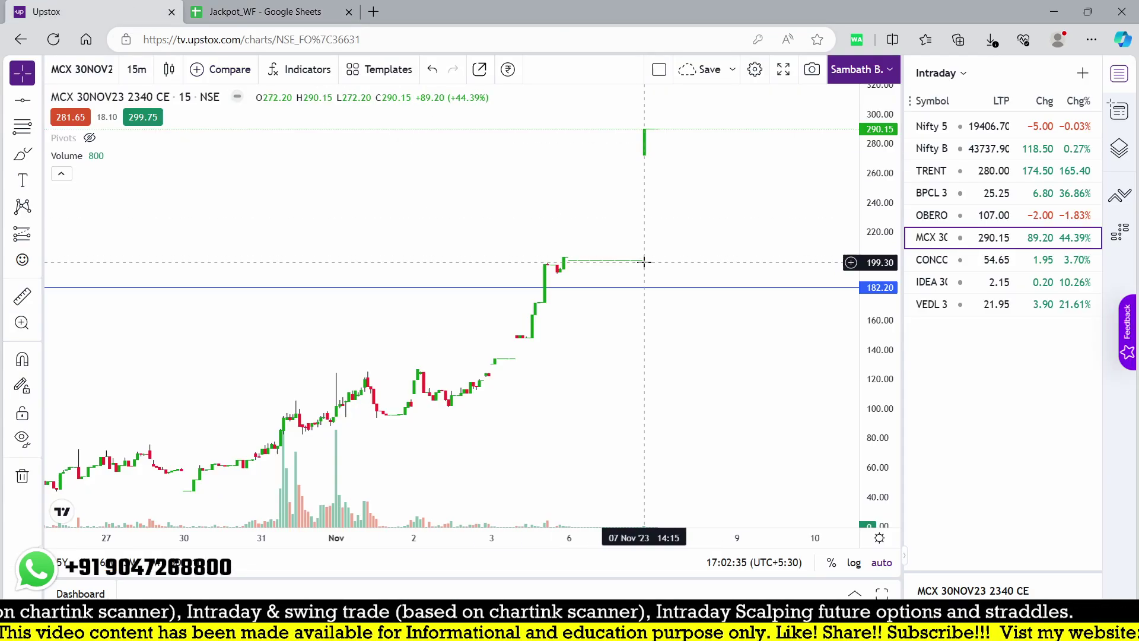
left_click(935, 266)
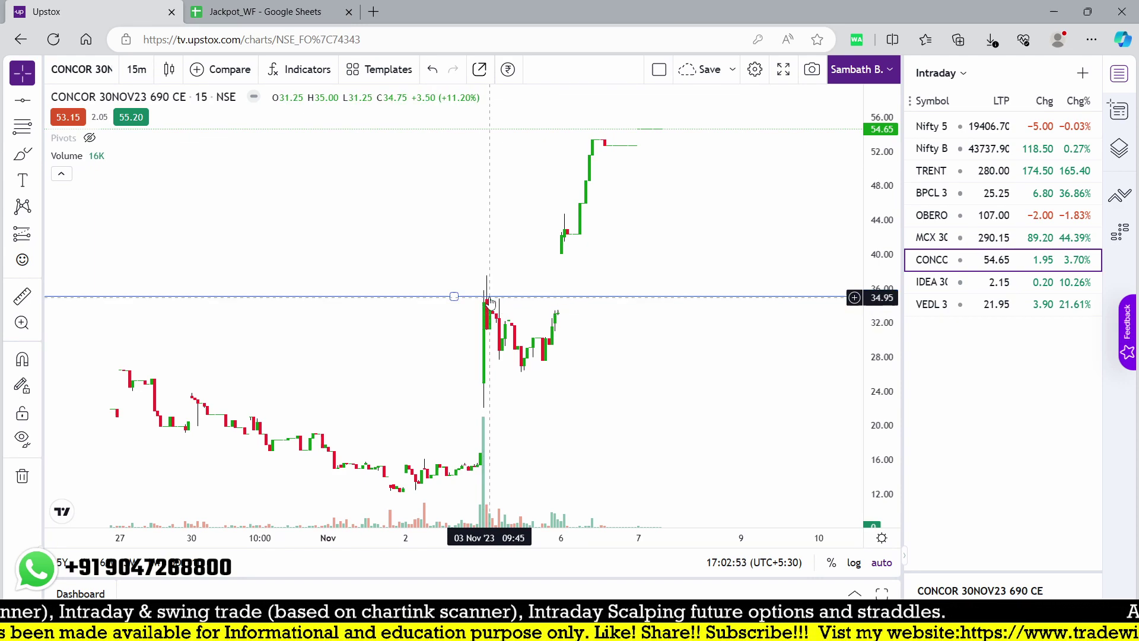
- Examine the IDEA 30NOV23 12 CE chart around its entry line and remove that option from the Intraday watchlist
left_click(1003, 289)
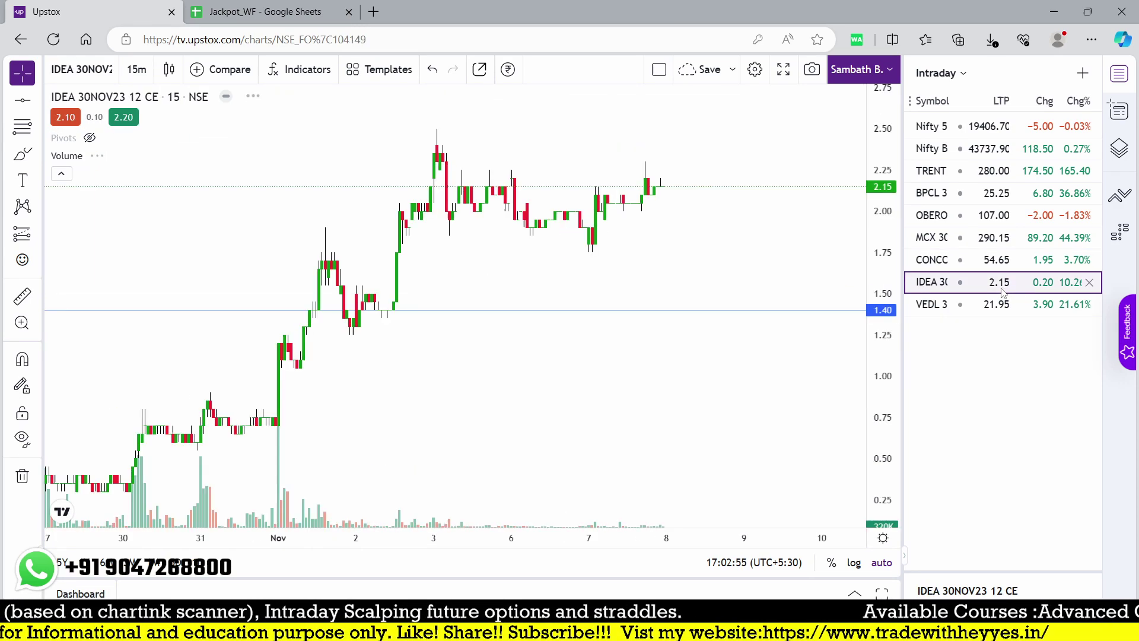
scroll(416, 350, "down", 1)
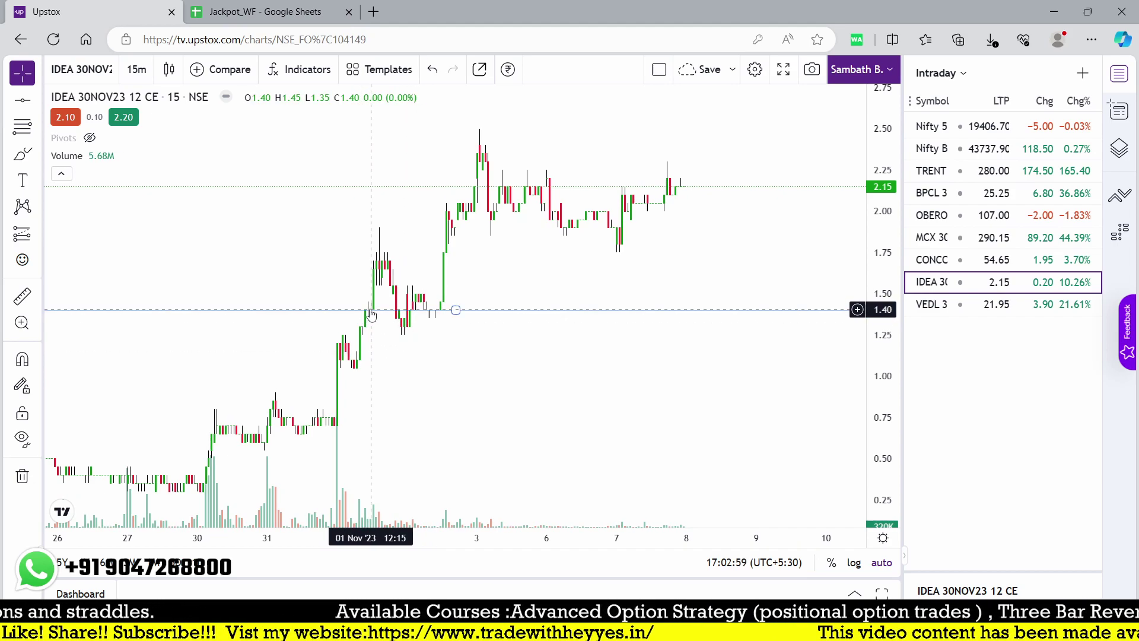
right_click(312, 243)
mouse_move(398, 326)
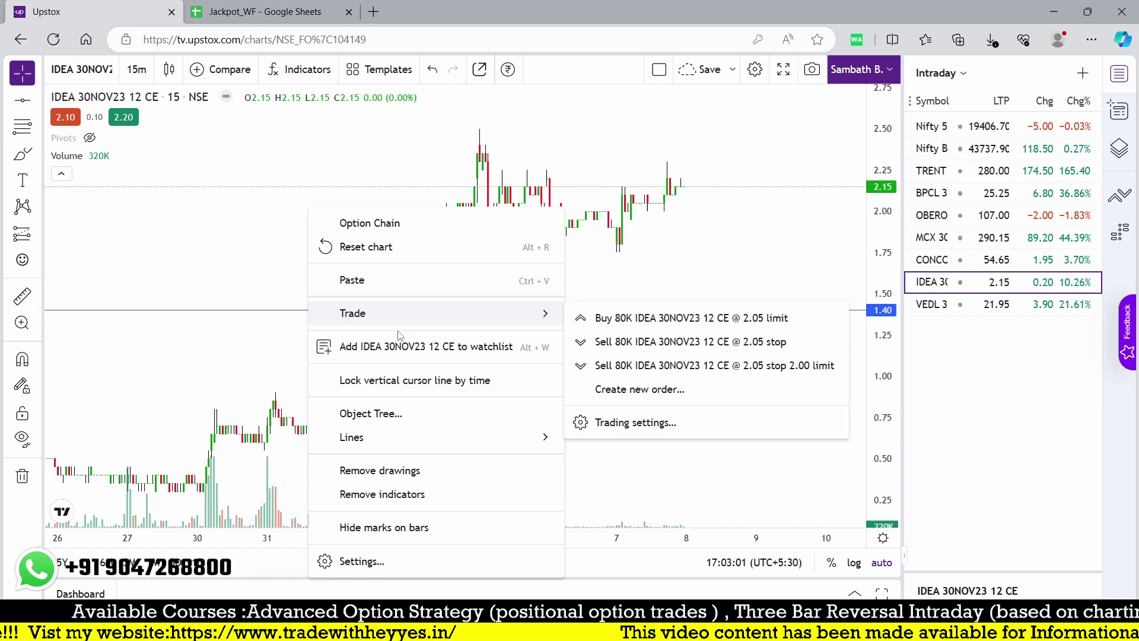
left_click(194, 214)
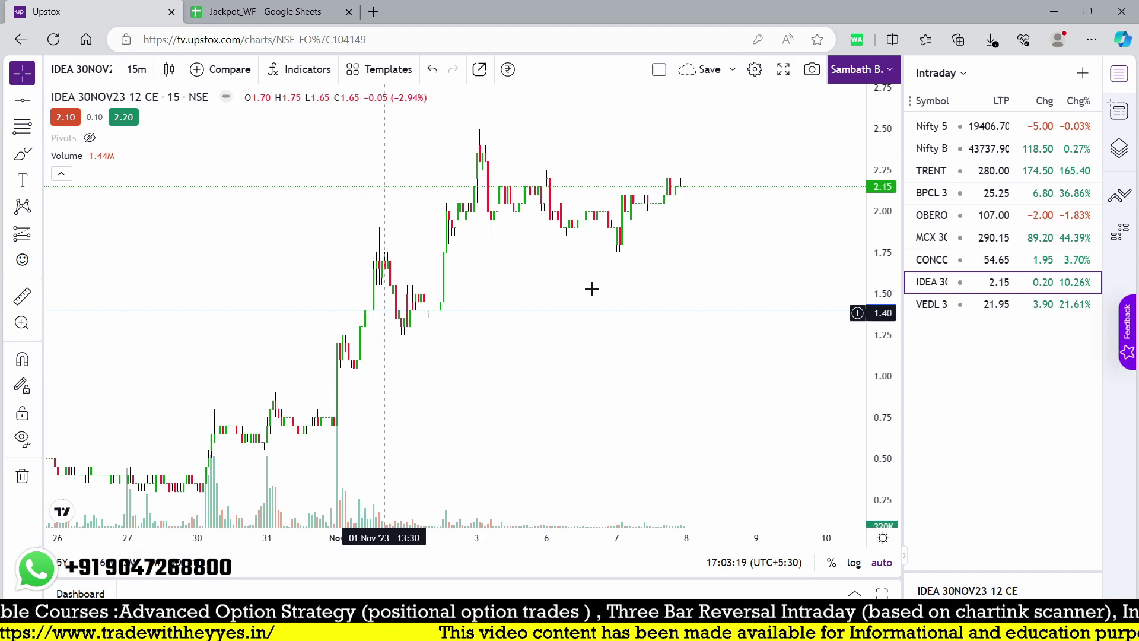
left_click(1095, 282)
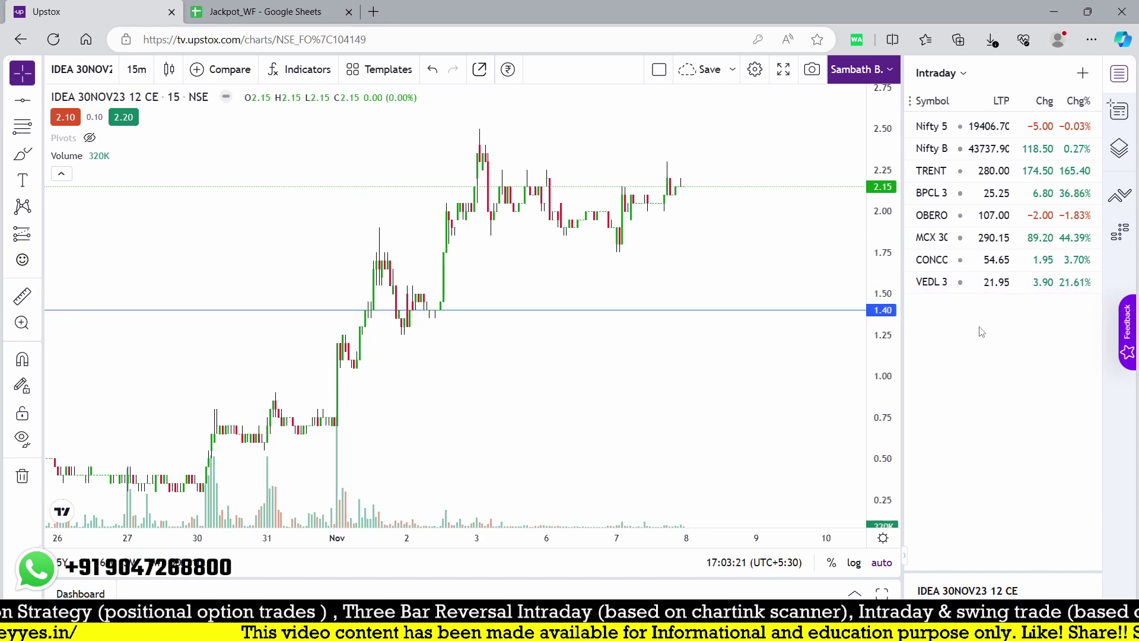
- Open the VEDL 30NOV23 217.5 CE chart and examine its entry line crossing and latest high
left_click(958, 285)
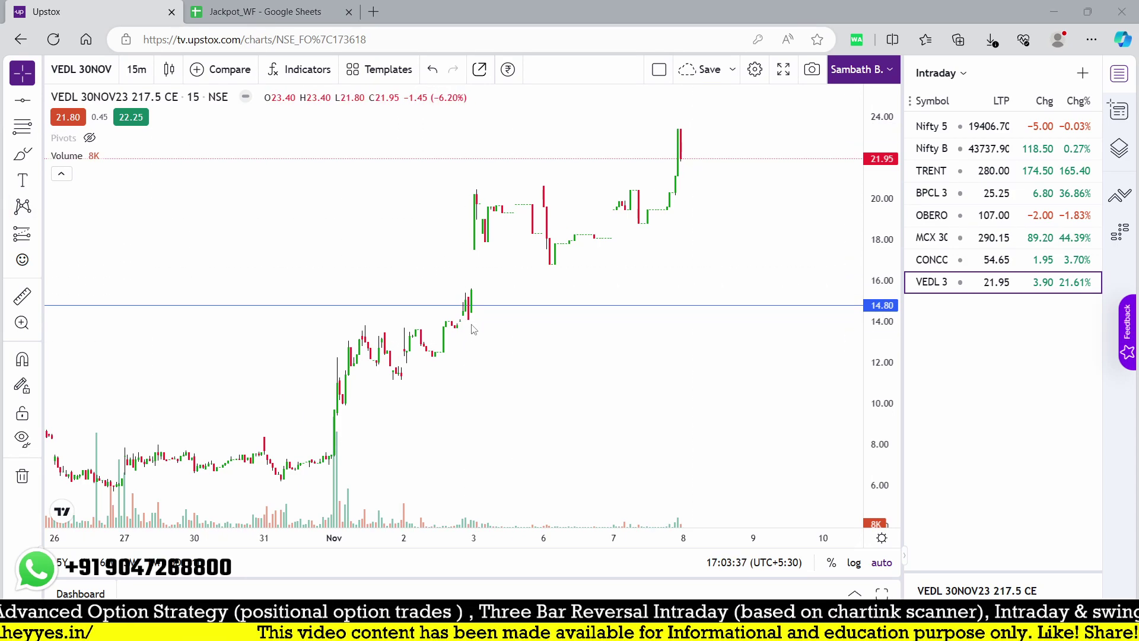
mouse_move(452, 304)
left_mouse_down()
mouse_move(475, 300)
mouse_move(454, 304)
left_mouse_up()
mouse_move(676, 129)
left_mouse_down()
mouse_move(671, 138)
mouse_move(706, 151)
left_mouse_up()
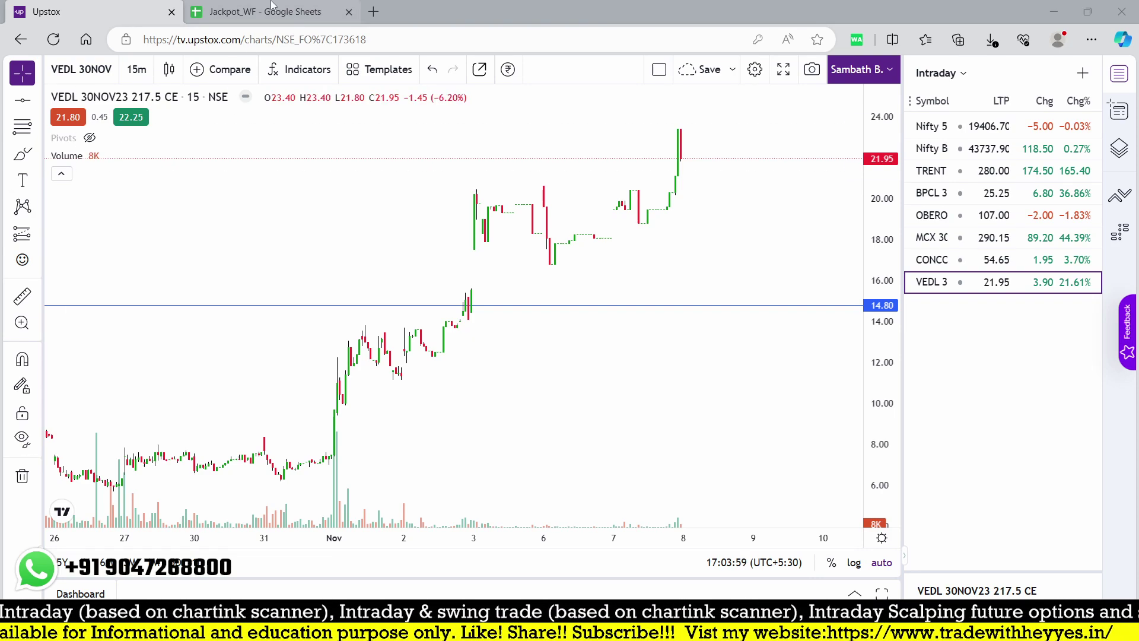
- Switch to the Jackpot_WF sheet, highlight the rows from VEDL up to IOC for review, and clear the selection
left_click(244, 22)
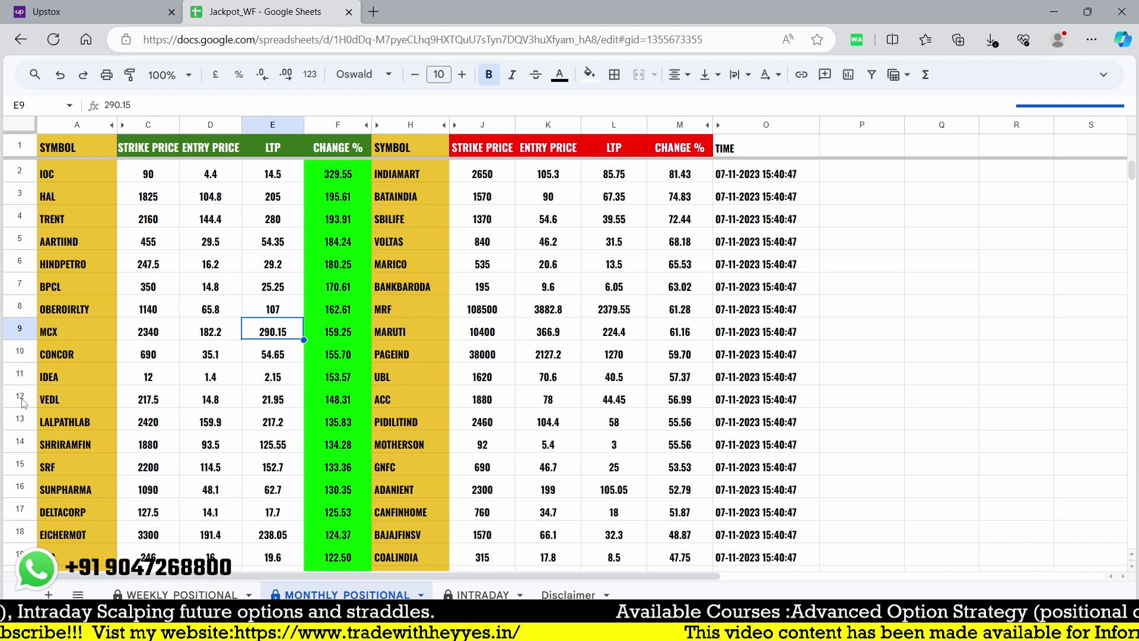
left_click_drag(20, 399, 29, 172)
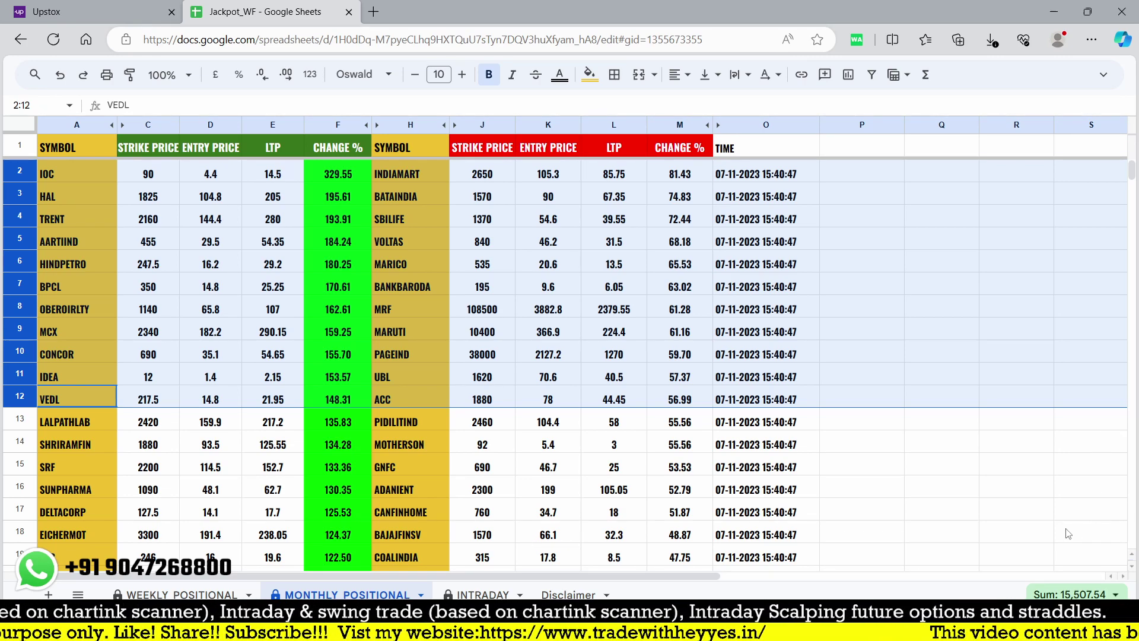
left_click(958, 463)
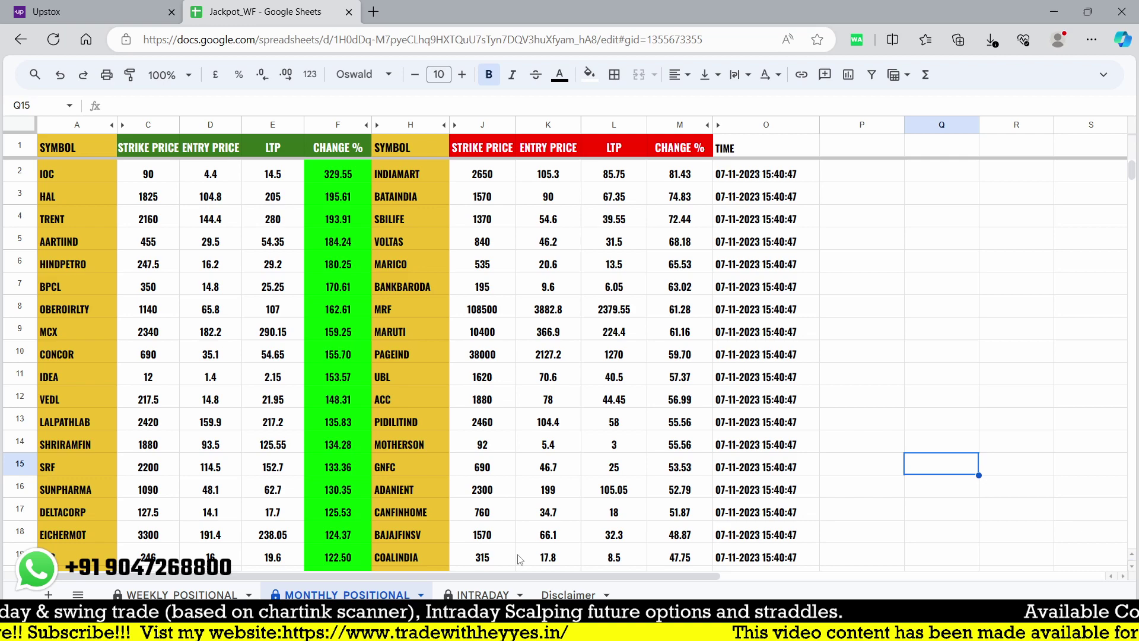
- Compare the weekly and monthly positional sheets and bring up the INTRADAY sheet
key("ctrl+shift+Page_Up")
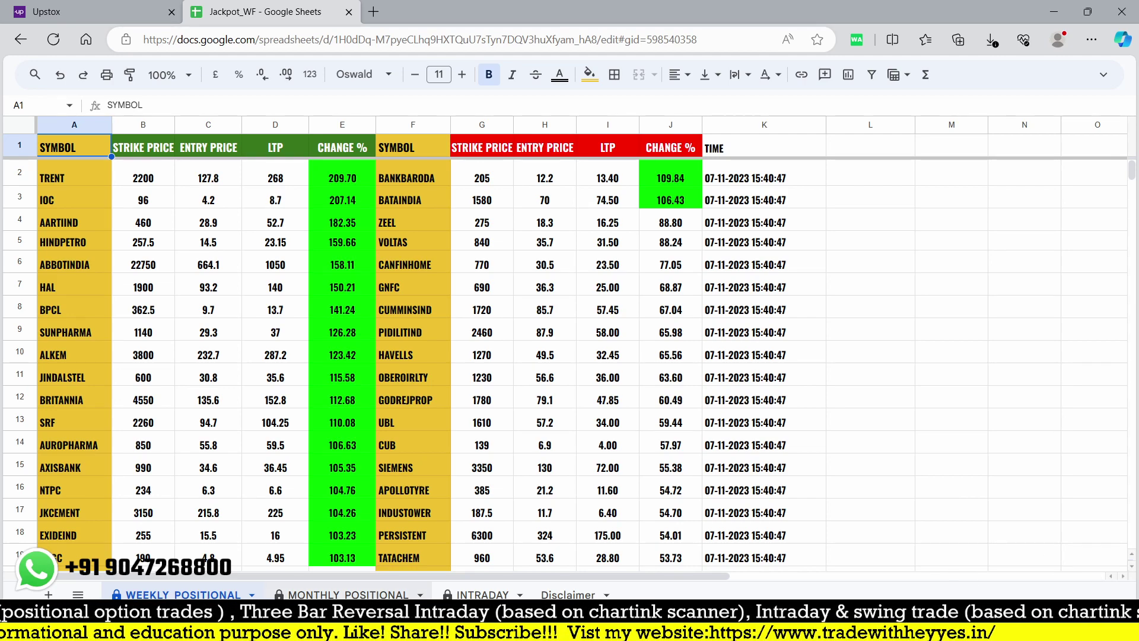
key("ctrl+shift+Page_Down")
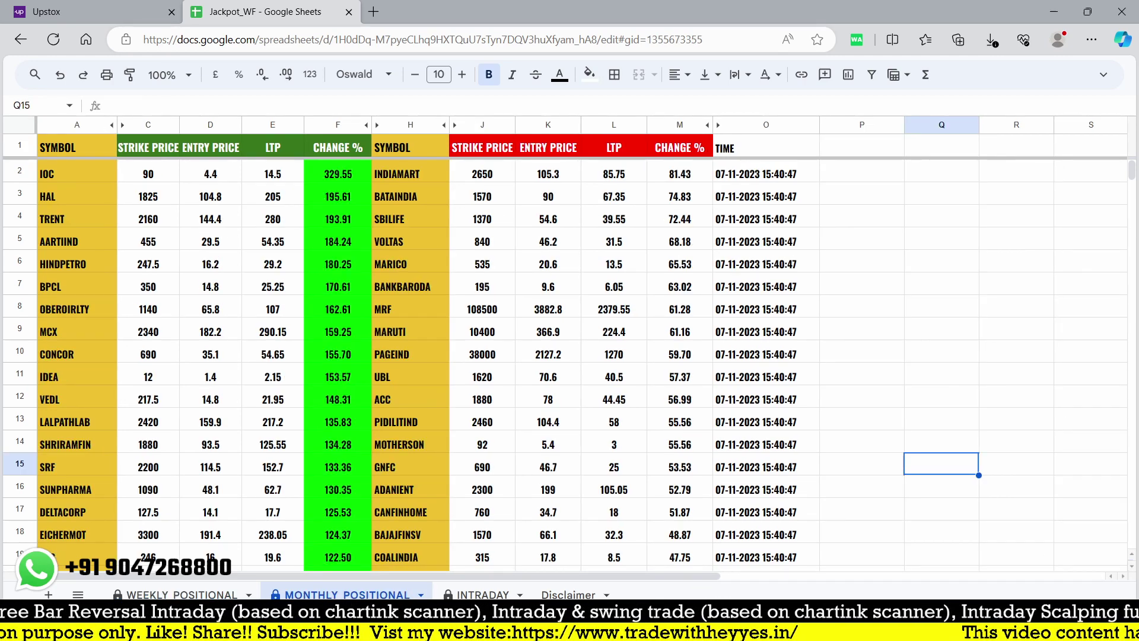
left_click(463, 594)
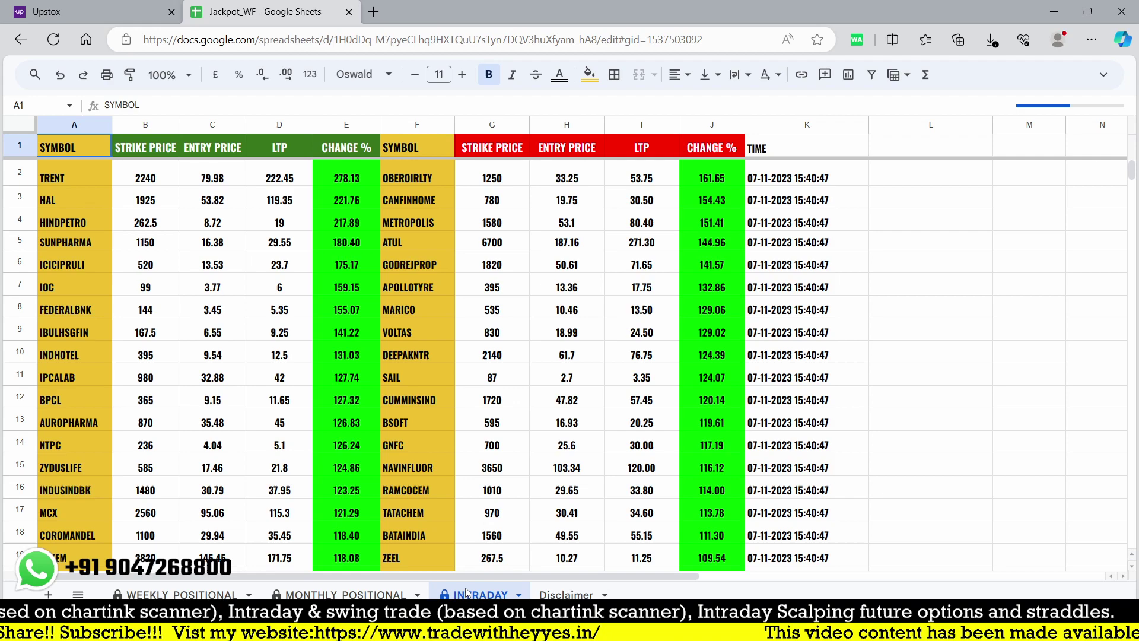
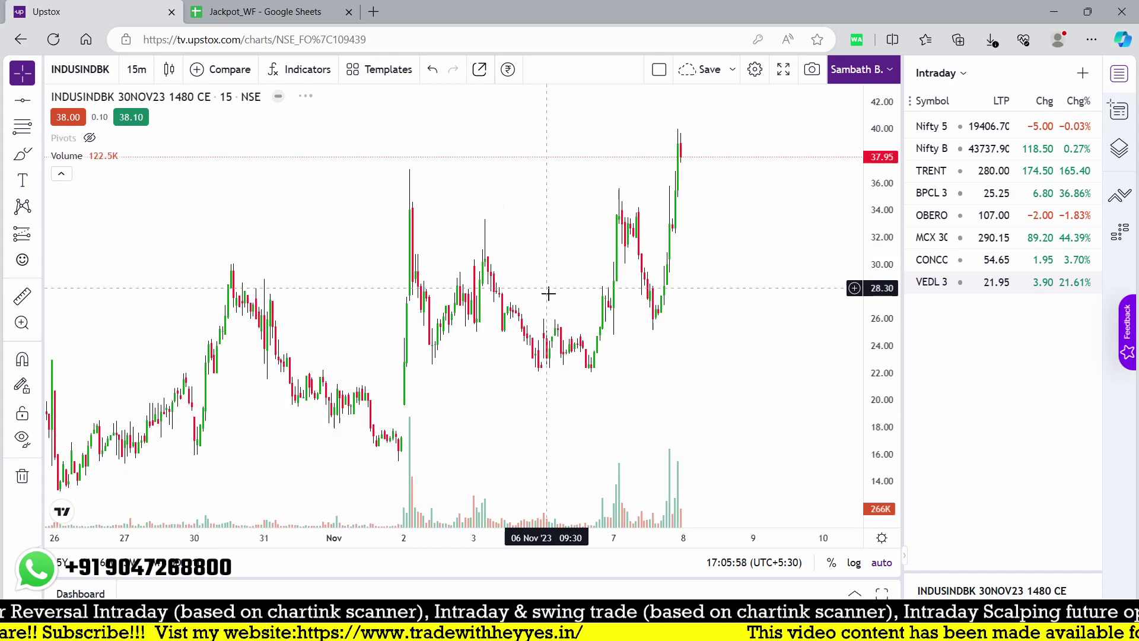
- Examine the INDUSINDBK 30NOV23 1480 CE chart closely and check its entry price in the INTRADAY sheet
scroll(687, 341, "up", 3)
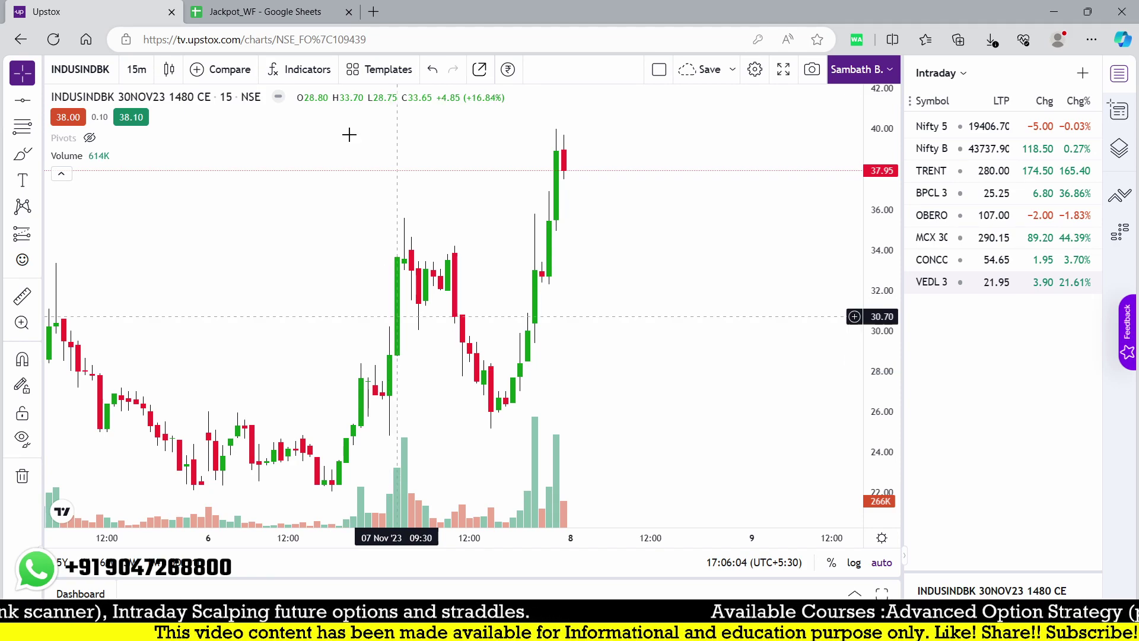
left_click(294, 6)
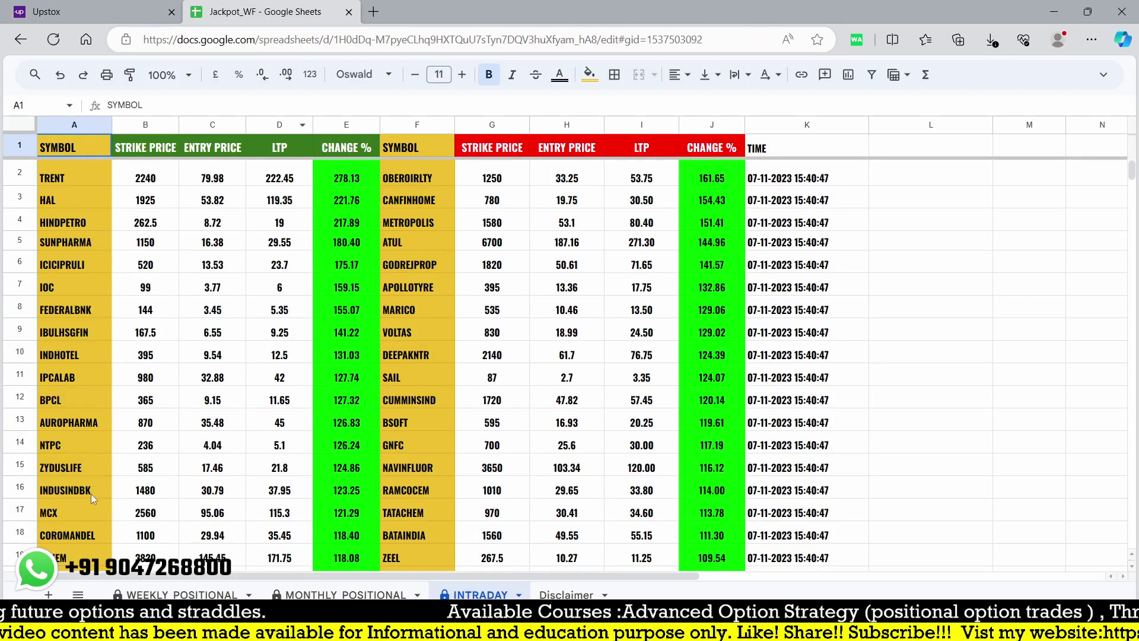
left_click(204, 496)
- Return to Upstox, show the Pivots indicator on the INDUSINDBK chart and set the interval to 5 minutes
left_click(101, 11)
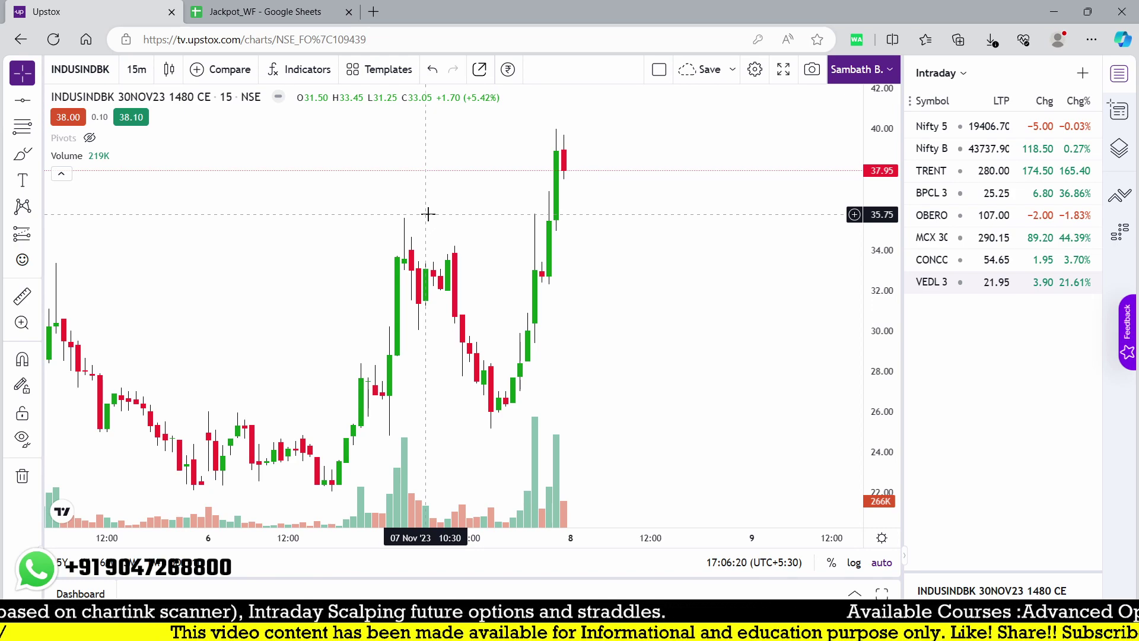
left_click(90, 137)
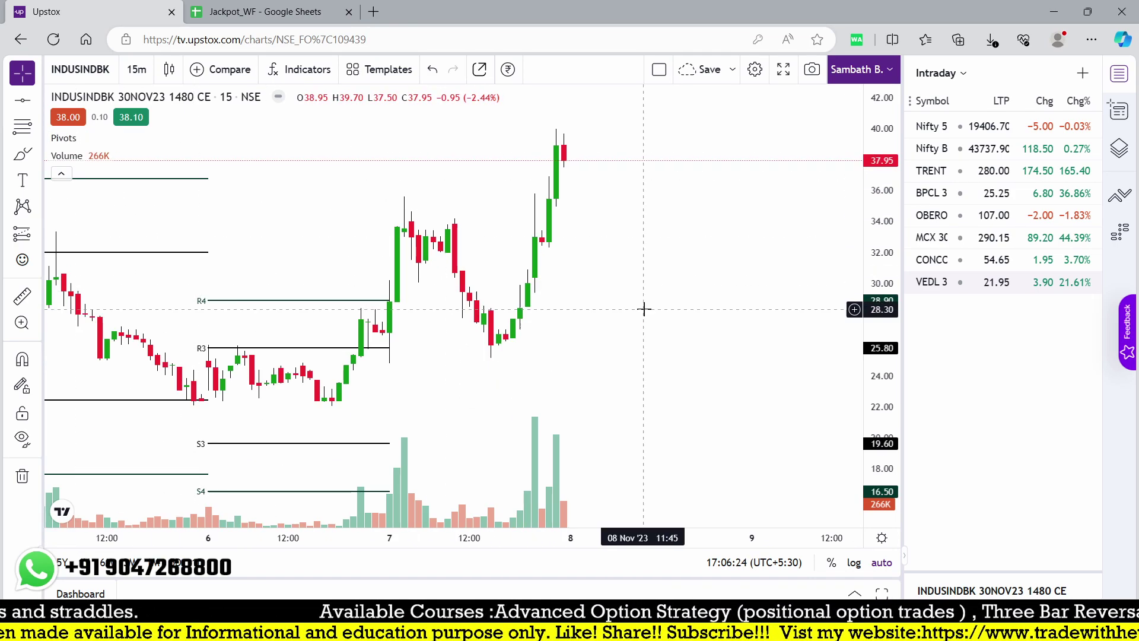
type("5")
key("Return")
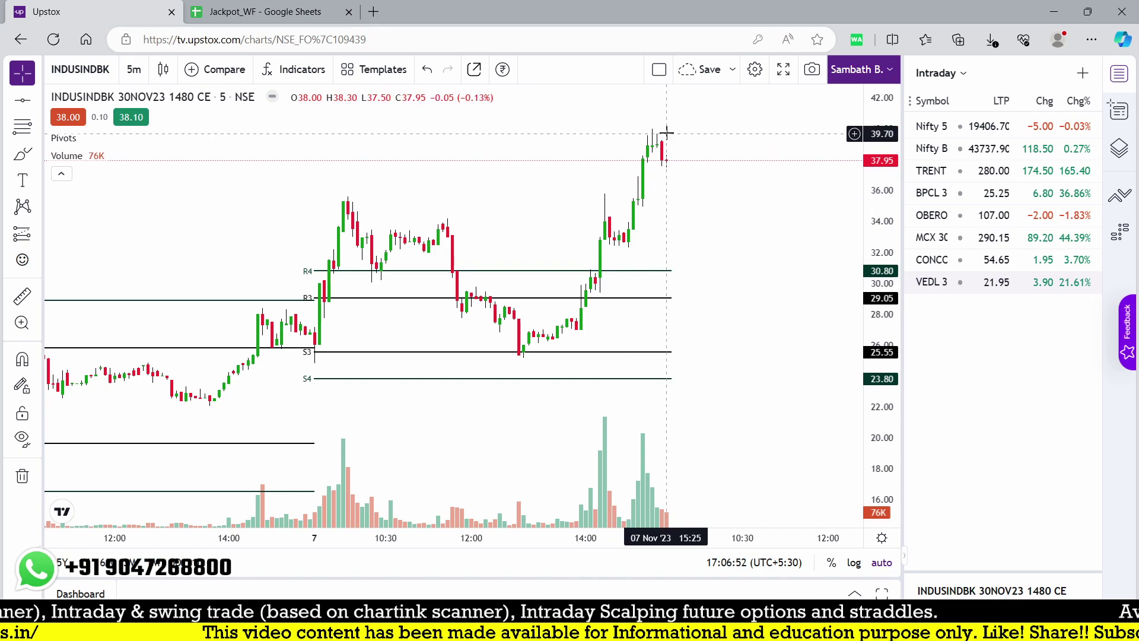
- Look up TRENT's strike price in the INTRADAY sheet, open the TRENT 30NOV23 2240 CE chart and examine its pivot breakout
left_click(222, 7)
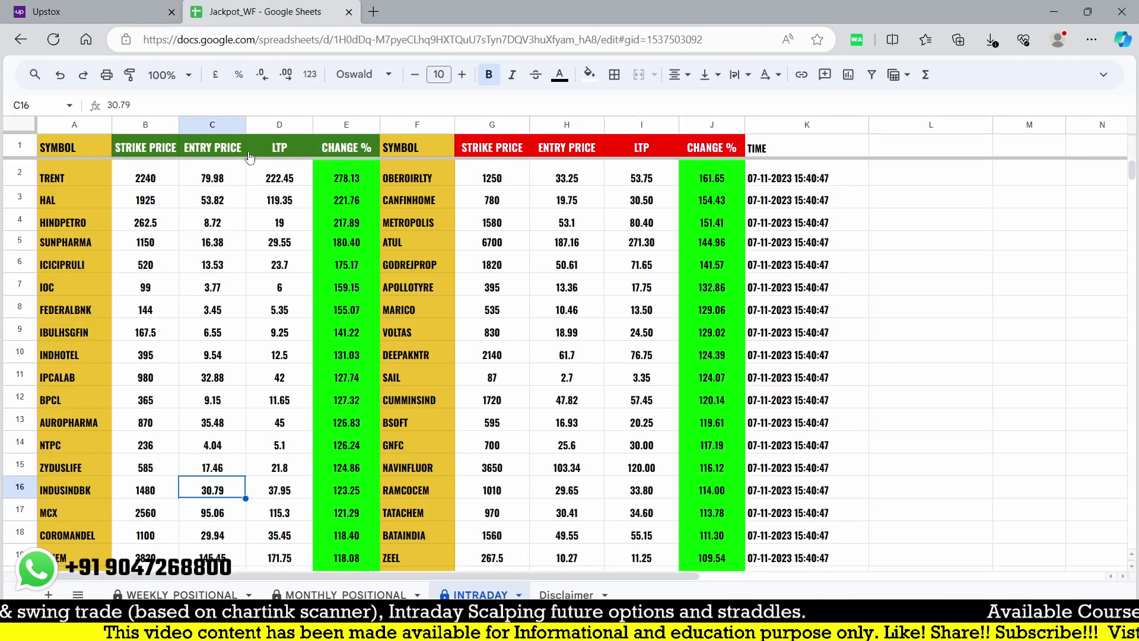
left_click(113, 9)
type("tre")
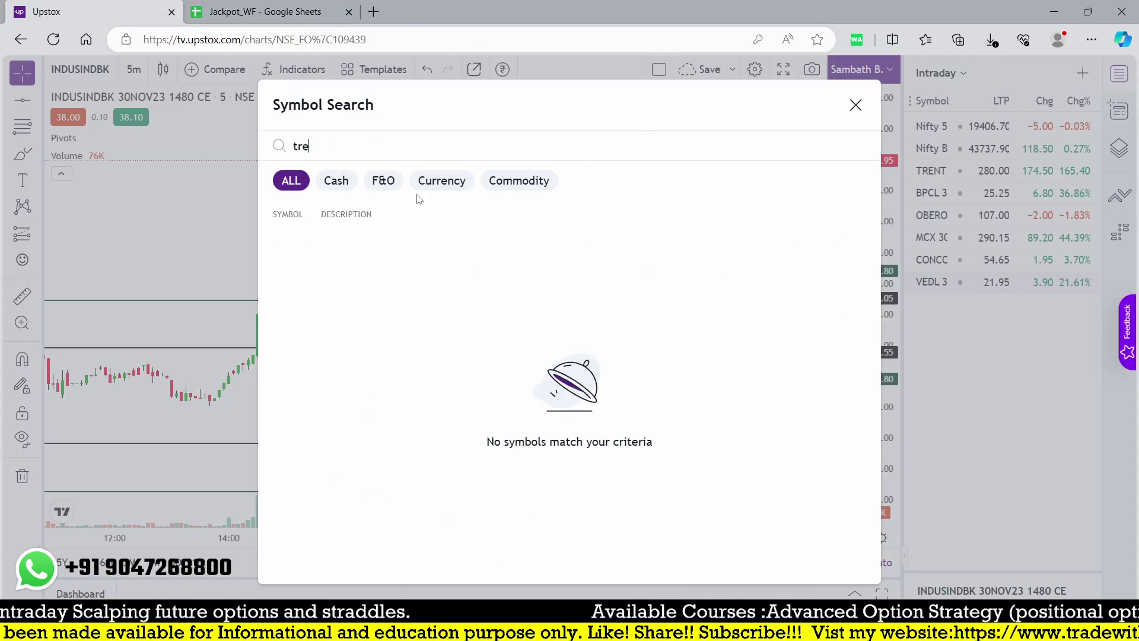
type(" 2240")
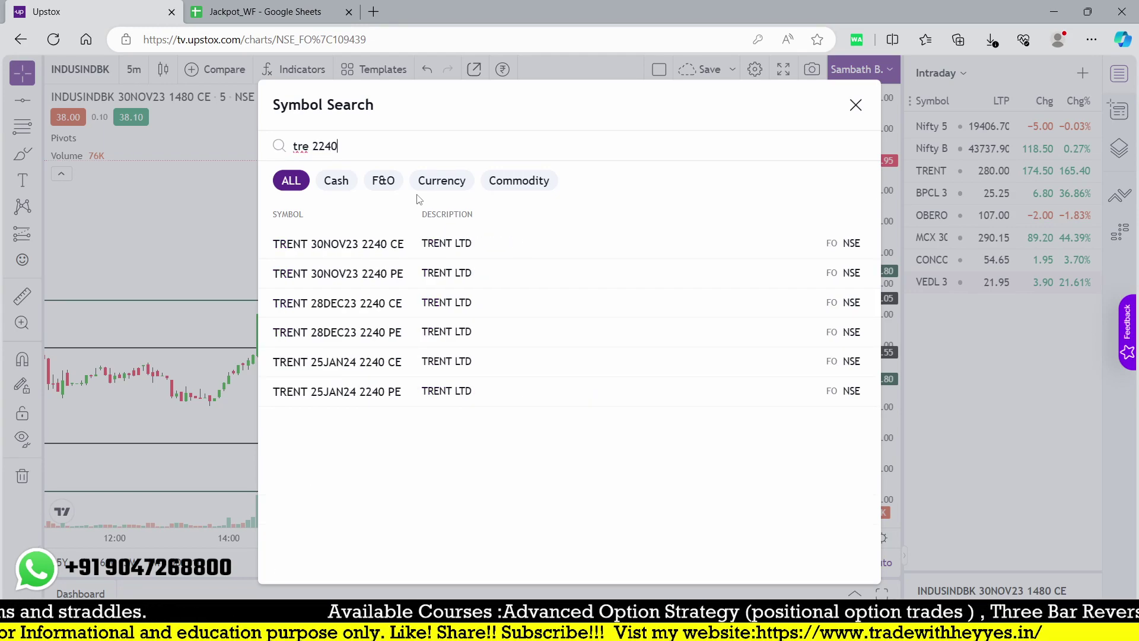
key("Down")
key("Return")
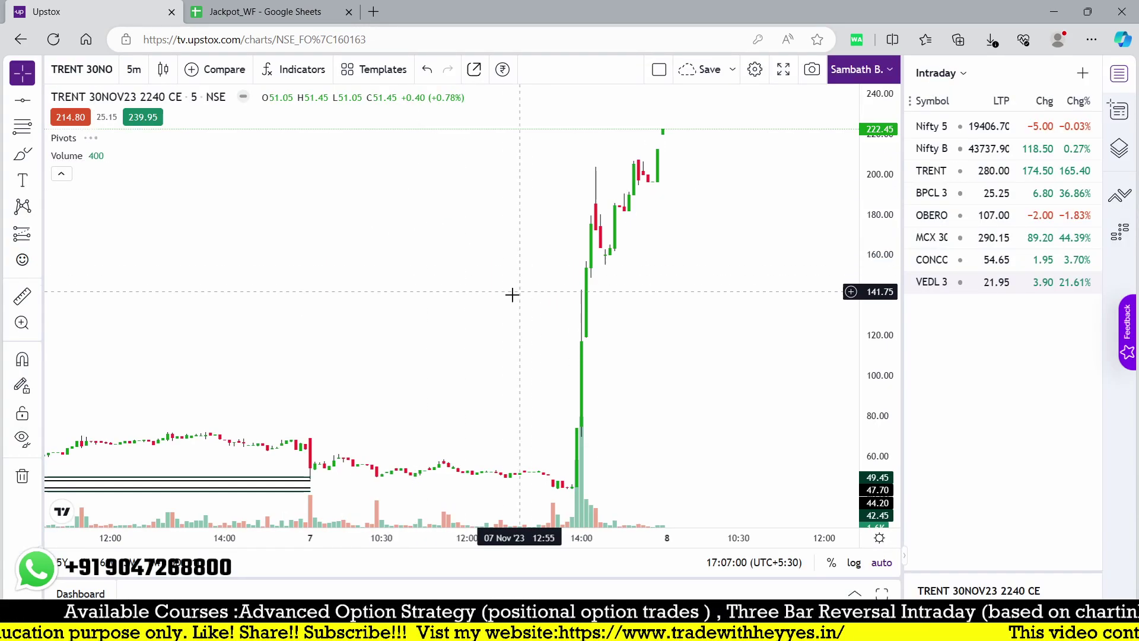
key("1")
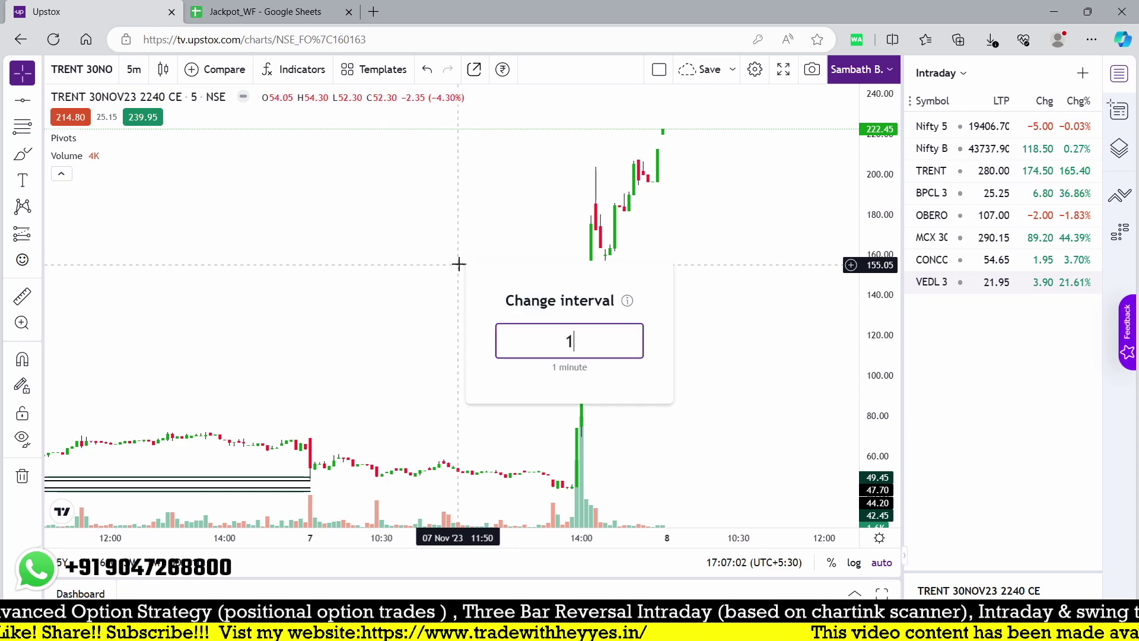
key("Escape")
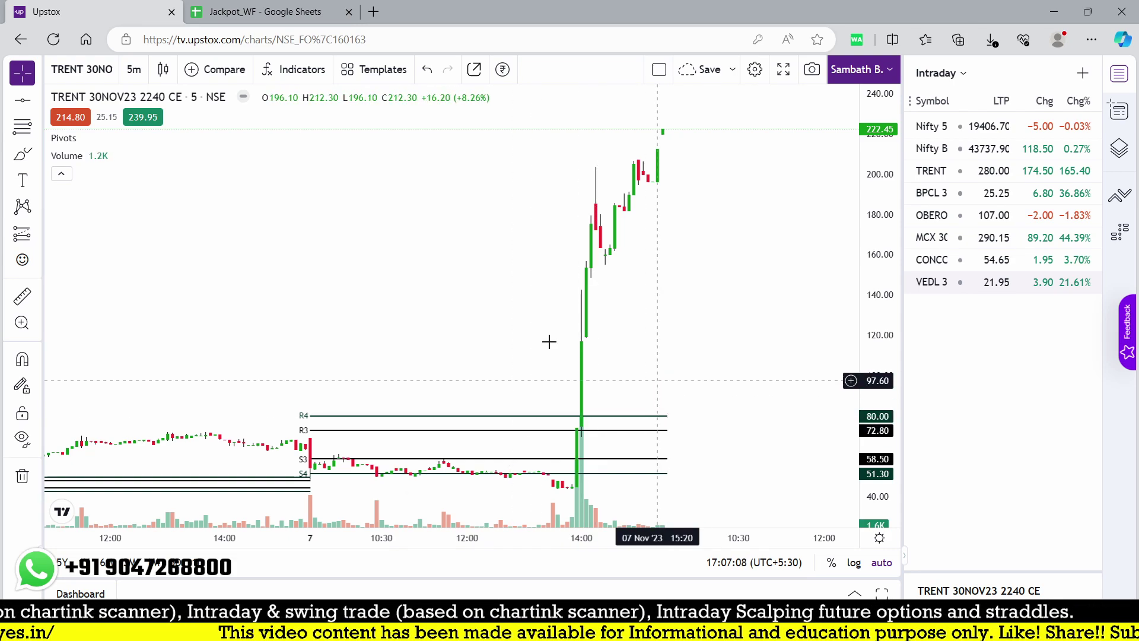
- Consult the INTRADAY sheet for another call option and open the FEDERALBNK 30NOV23 144 CE chart in Upstox
left_click(328, 7)
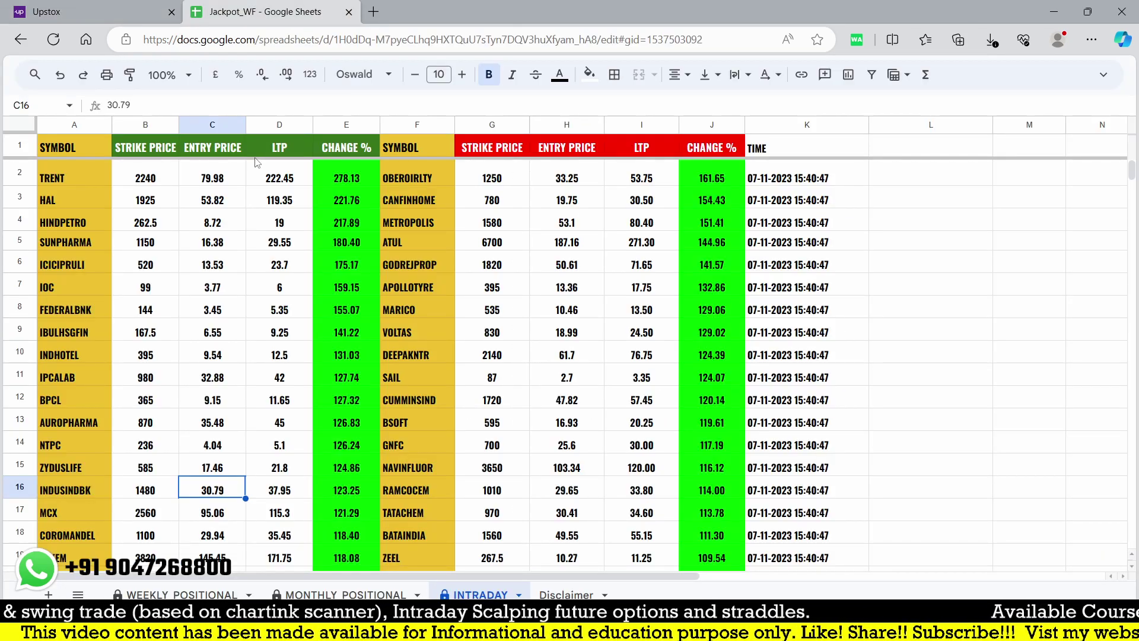
left_click(89, 12)
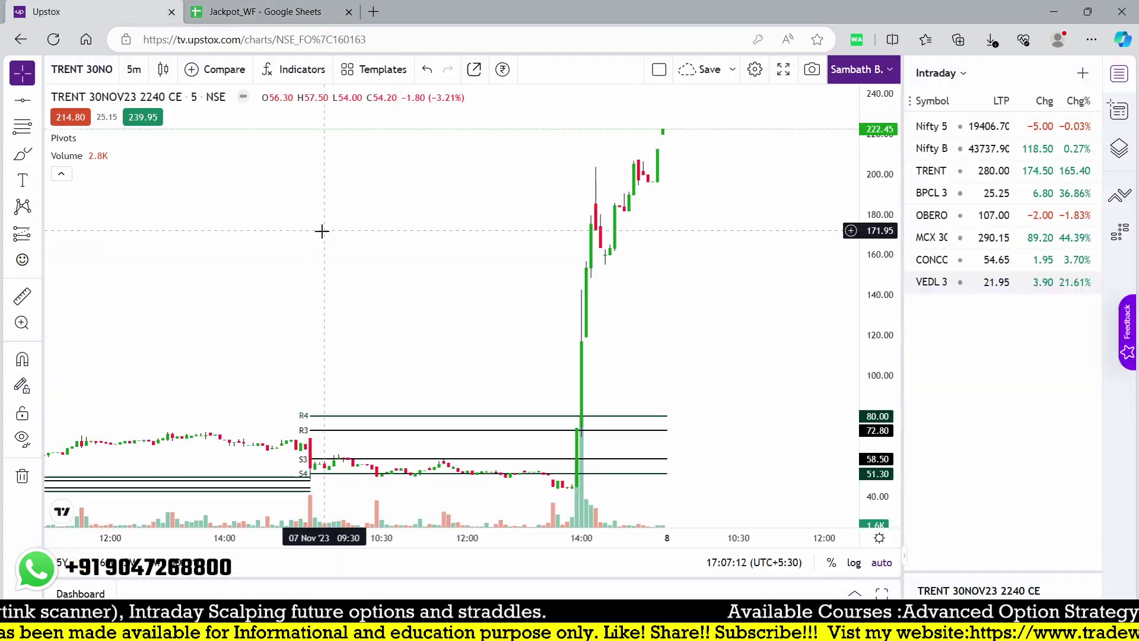
type("fed 144")
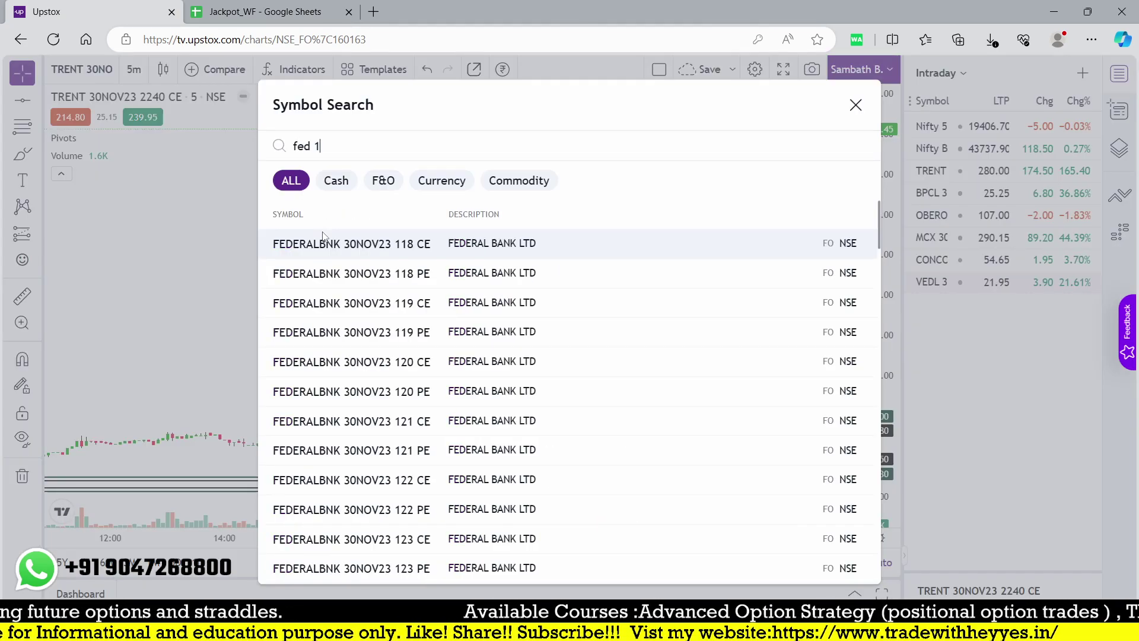
left_click(323, 242)
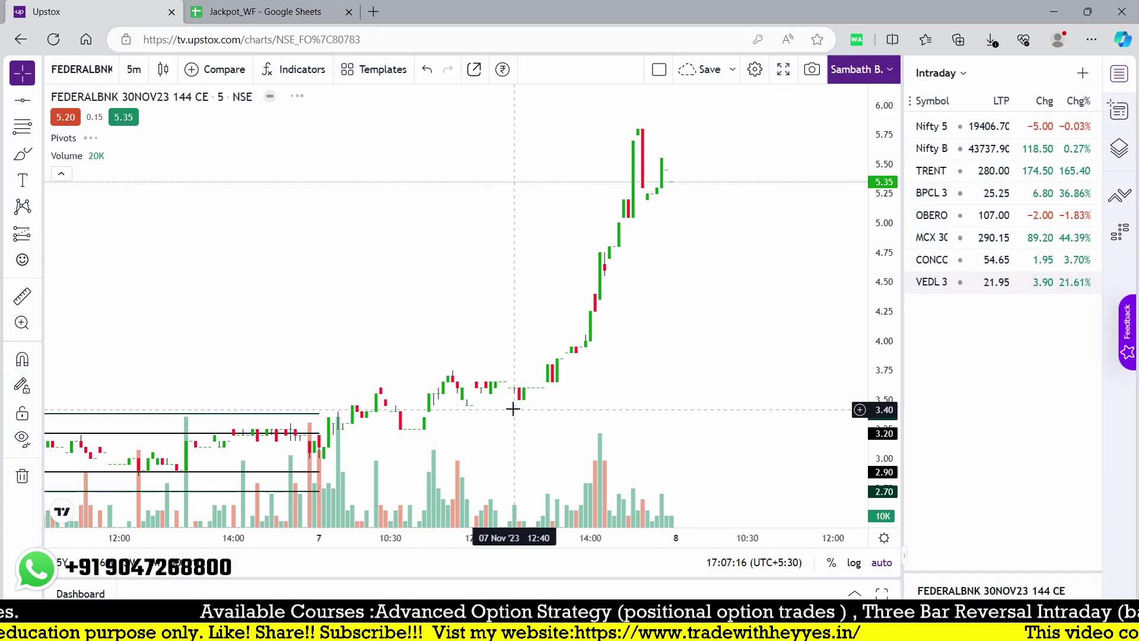
- Compare the FEDERALBNK chart on 15-minute and 5-minute intervals, leaving it on 15 minutes
type("1")
key("Return")
type("5")
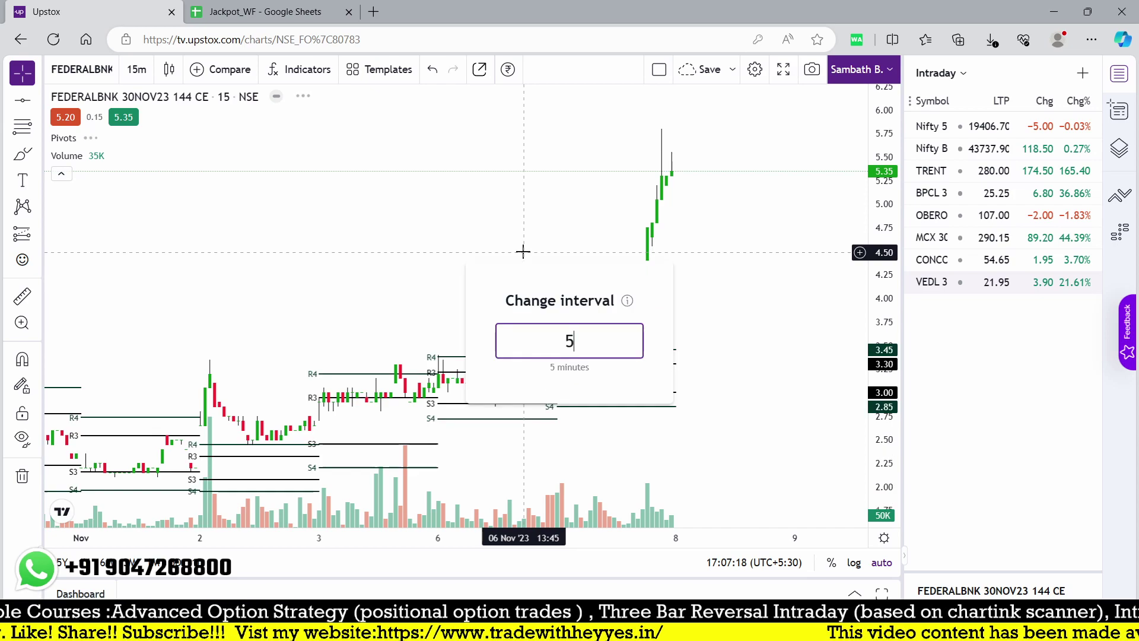
key("Return")
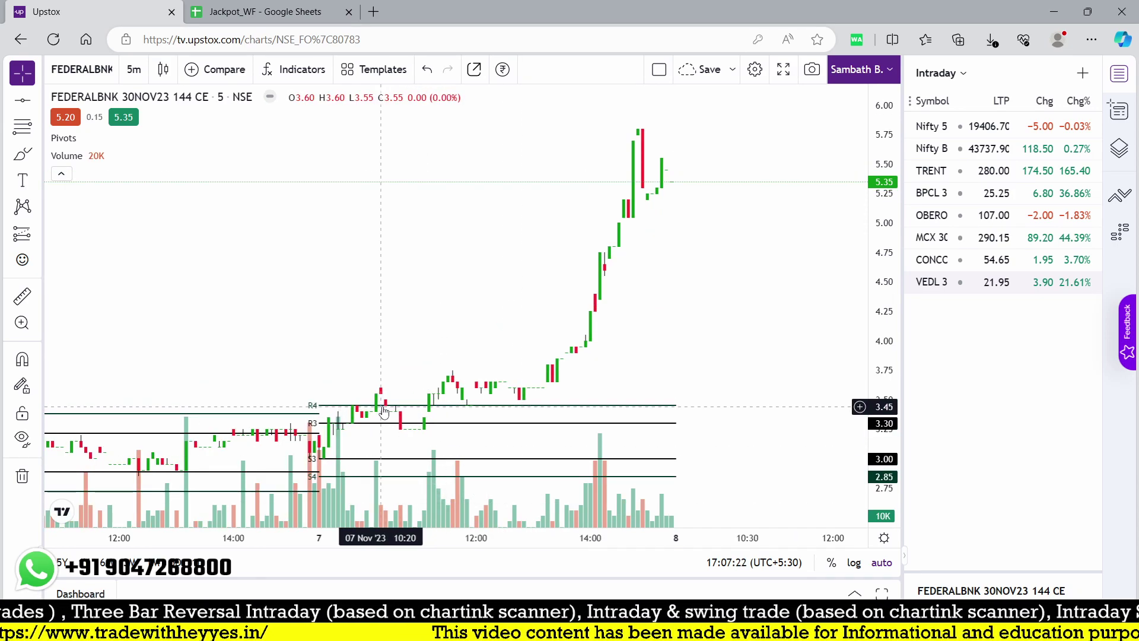
type("15")
key("Return")
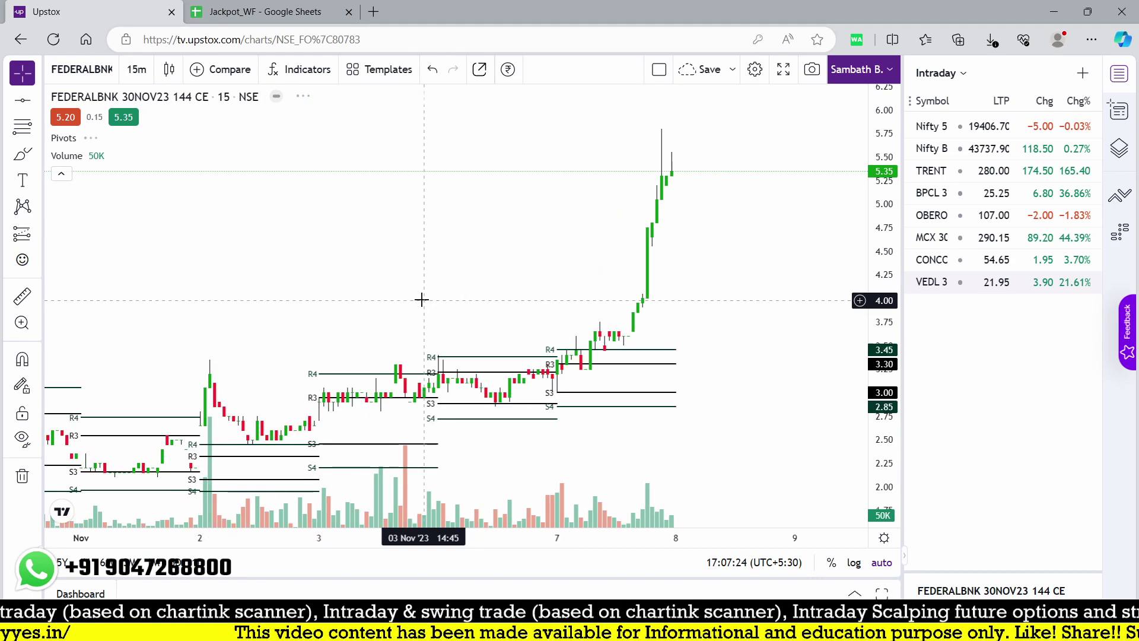
- Examine FEDERALBNK's 7 November move above its R4 pivot and check its row in the INTRADAY sheet
scroll(462, 356, "up", 3)
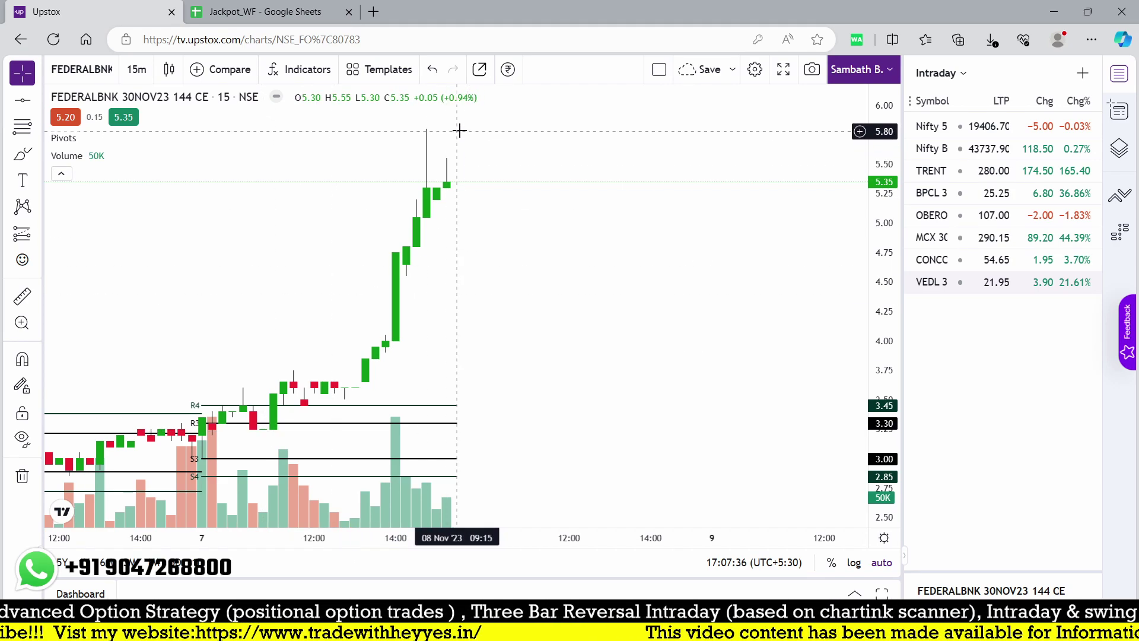
scroll(409, 326, "down", 3)
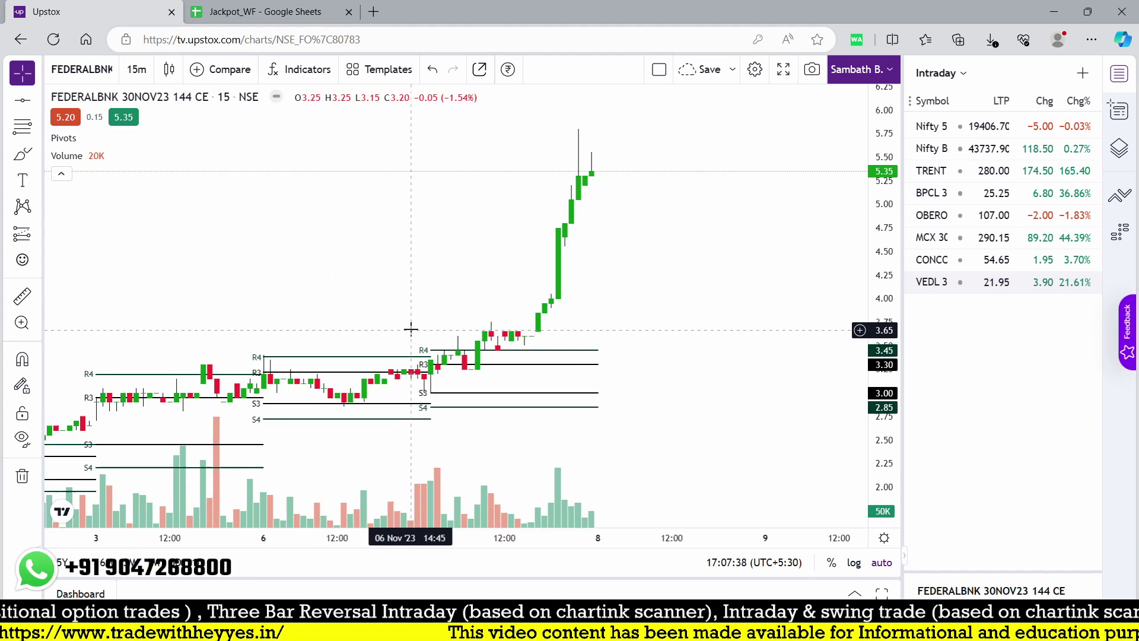
left_click(264, 12)
scroll(450, 269, "down", 1)
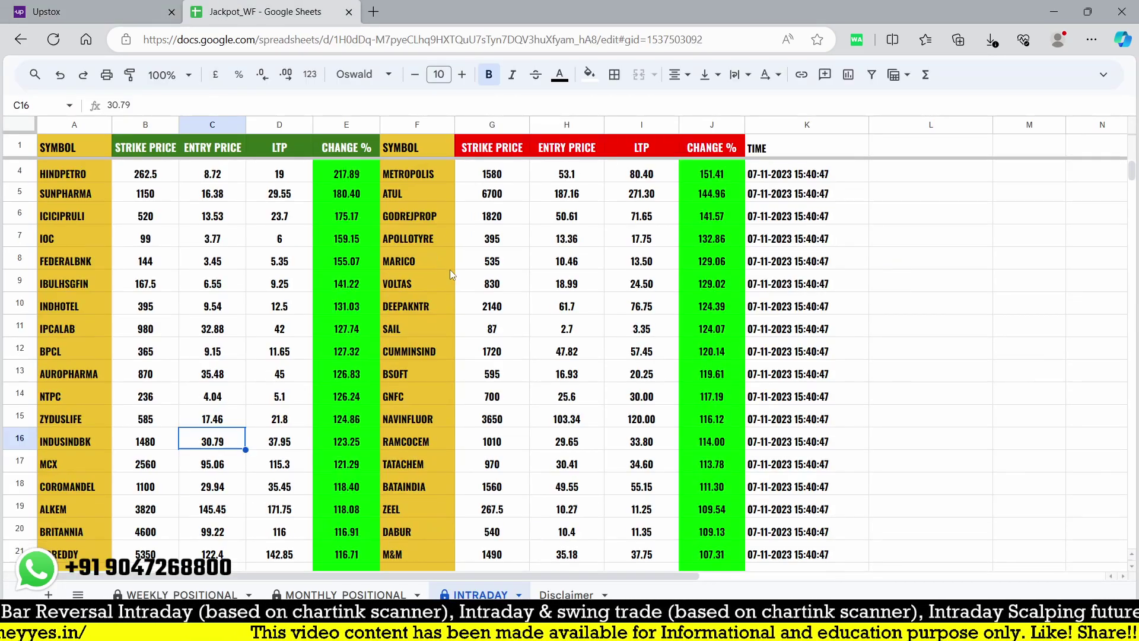